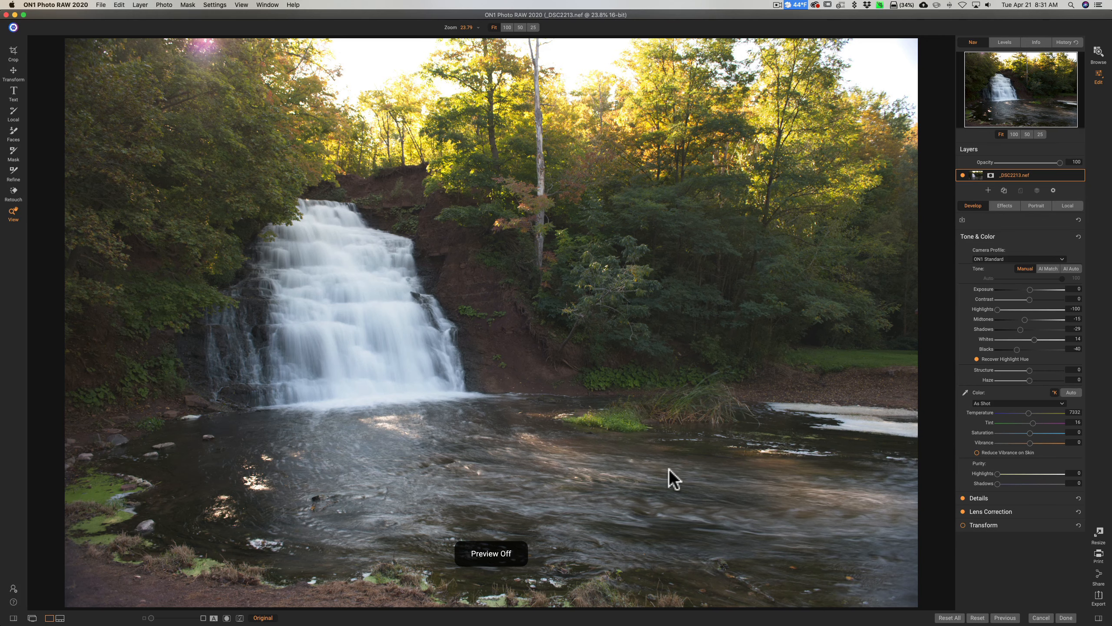
Step: Turn the edited preview back on, add a Tone Enhancer filter to the photo's effects and expand its settings
{"action": "key", "text": "backslash"}
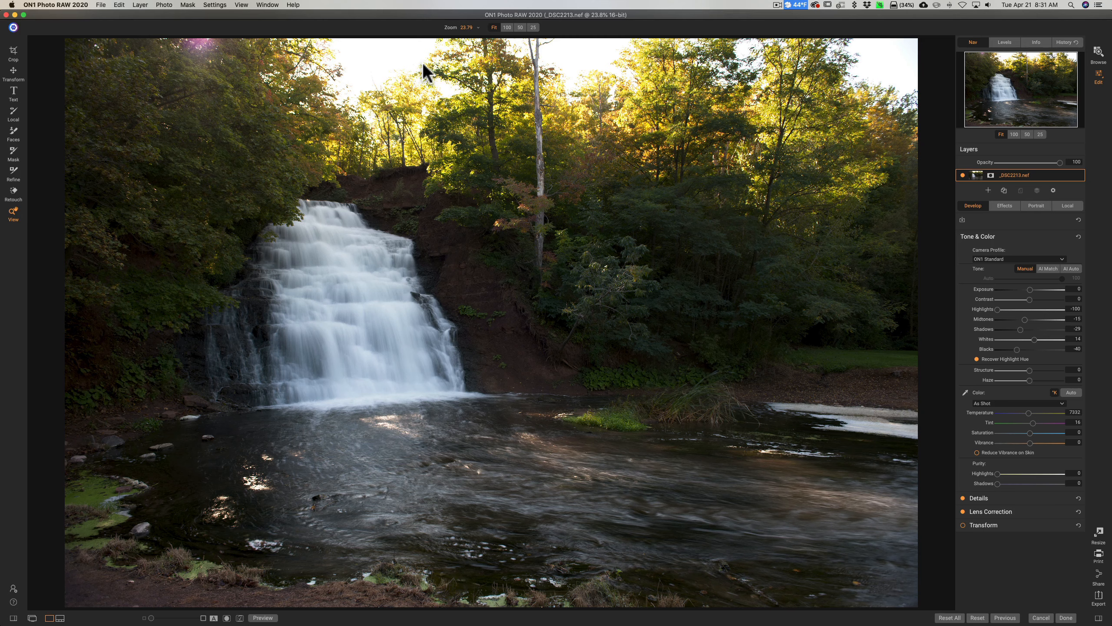
{"action": "left_click", "coordinate": [1006, 205]}
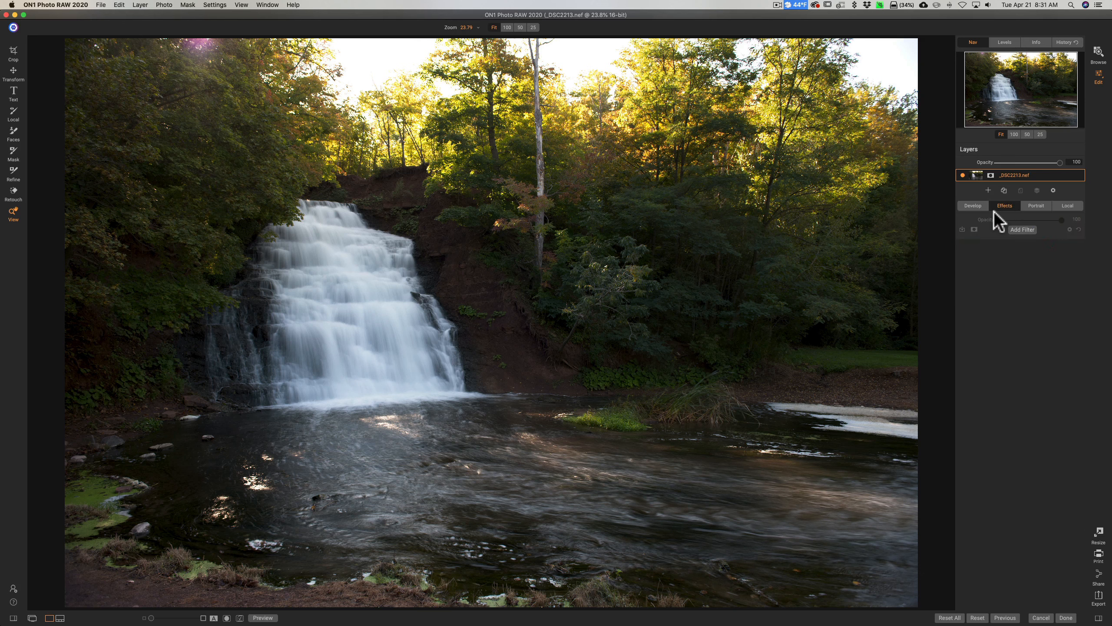
{"action": "left_click", "coordinate": [1020, 229]}
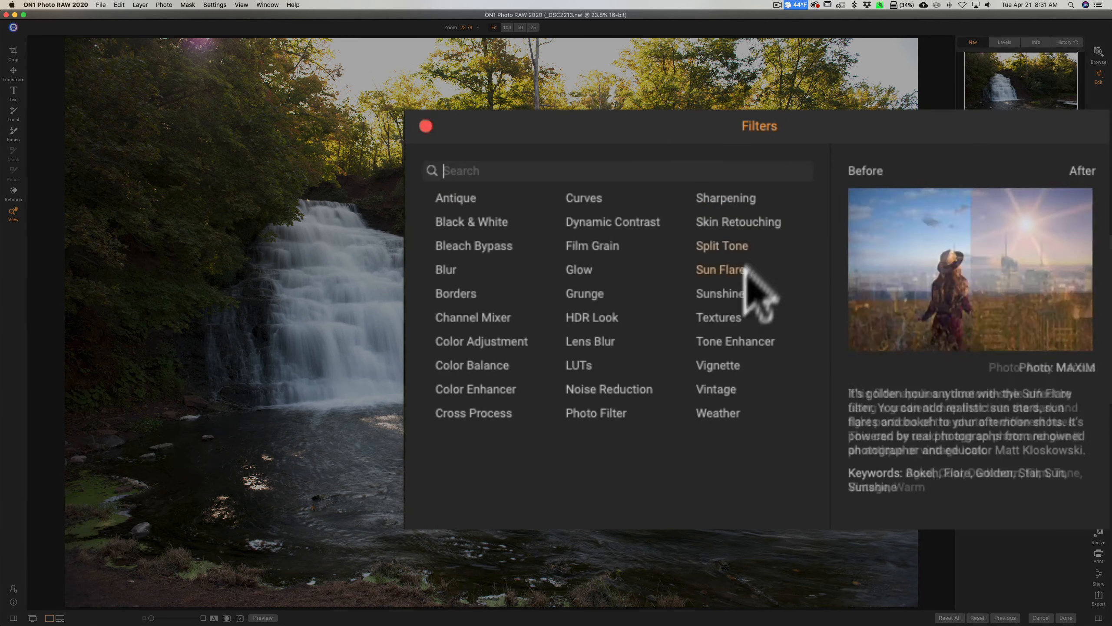
{"action": "left_click", "coordinate": [724, 343]}
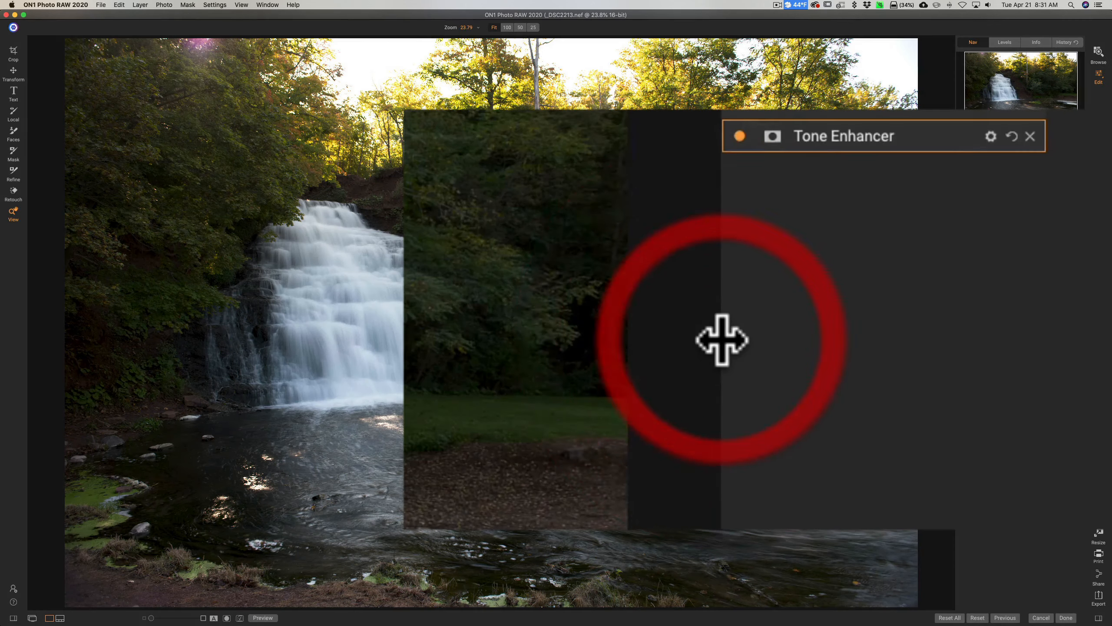
{"action": "left_click", "coordinate": [1022, 246]}
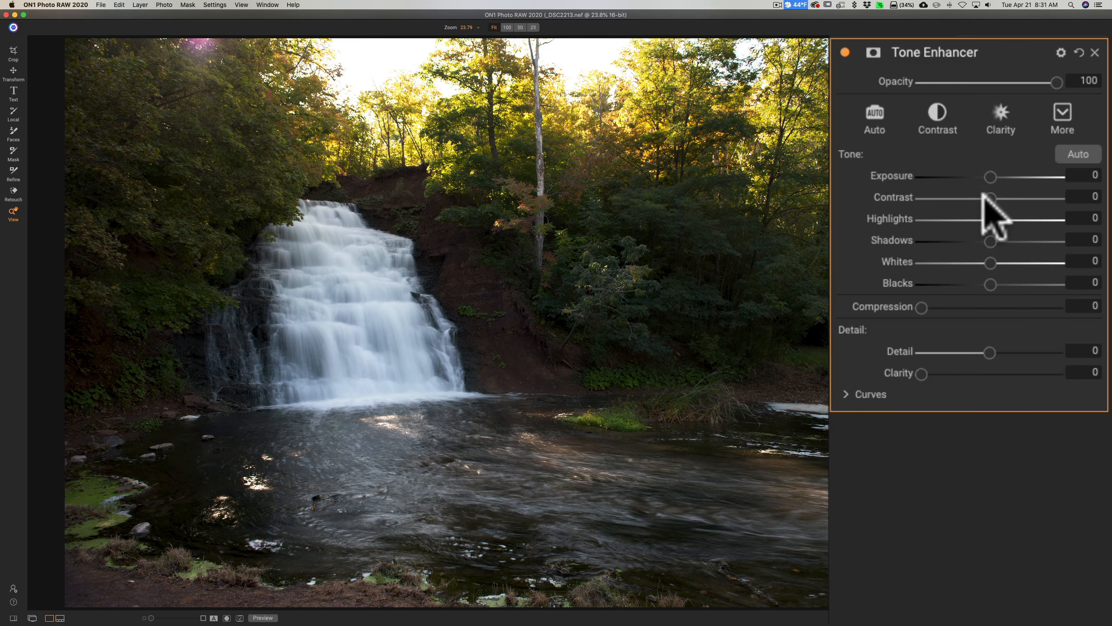
Step: Try a lower exposure and reset it, and create a luminosity mask on the Tone Enhancer filter
{"action": "left_click_drag", "start_coordinate": [990, 177], "coordinate": [946, 177]}
{"action": "double_click", "coordinate": [893, 175]}
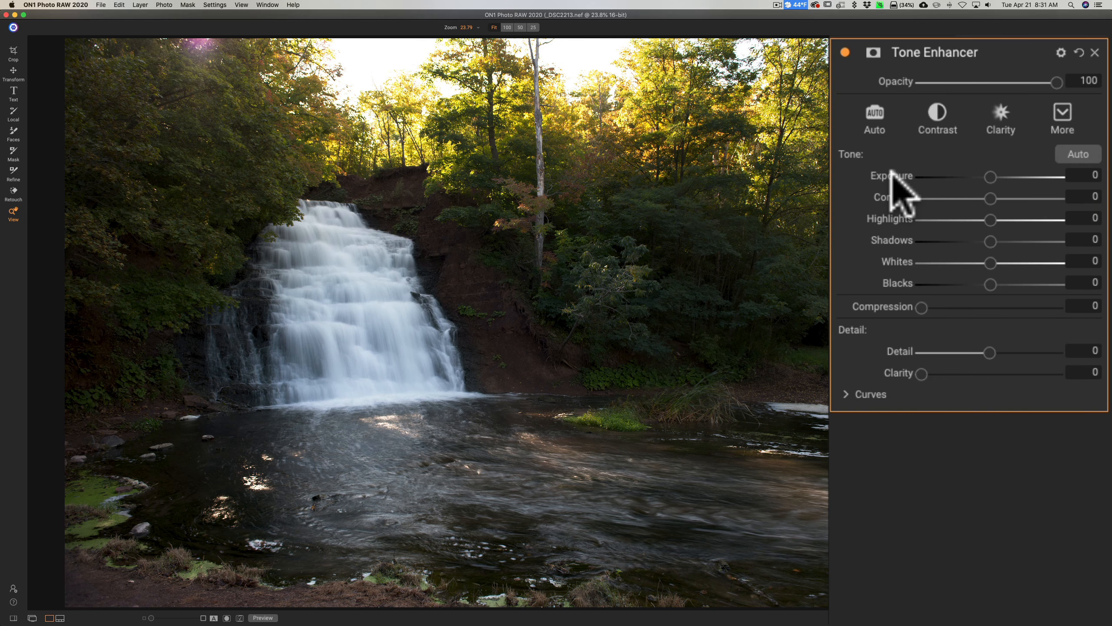
{"action": "left_click", "coordinate": [872, 49]}
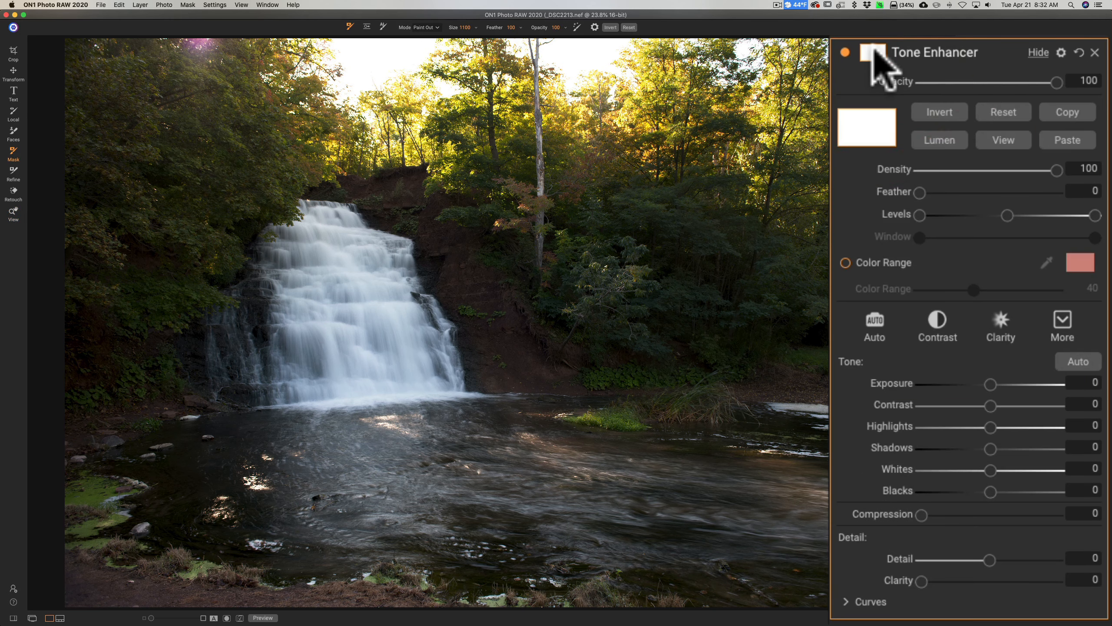
{"action": "left_click", "coordinate": [937, 138]}
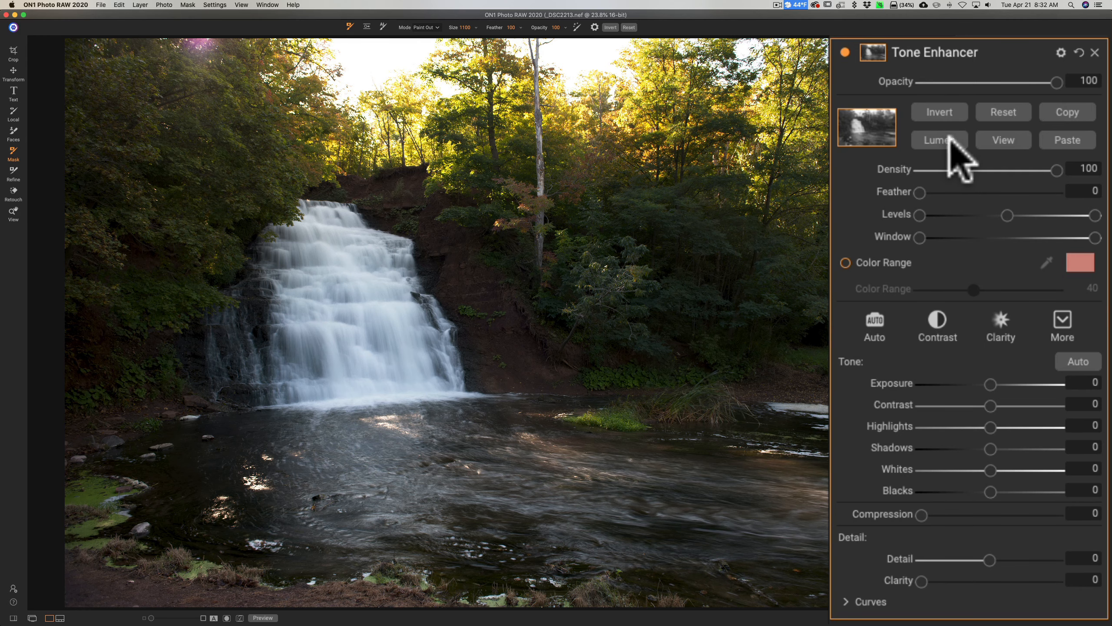
Step: Display the Tone Enhancer's mask over the photo in the Grayscale view mode
{"action": "left_click", "coordinate": [1003, 138]}
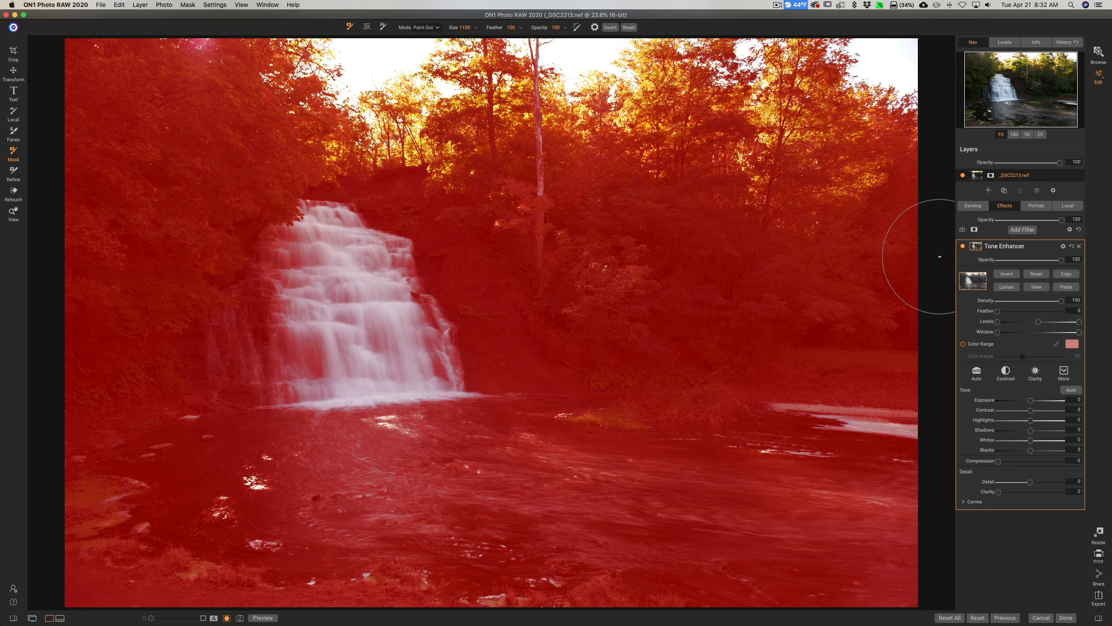
{"action": "left_click", "coordinate": [189, 4]}
{"action": "mouse_move", "coordinate": [145, 201]}
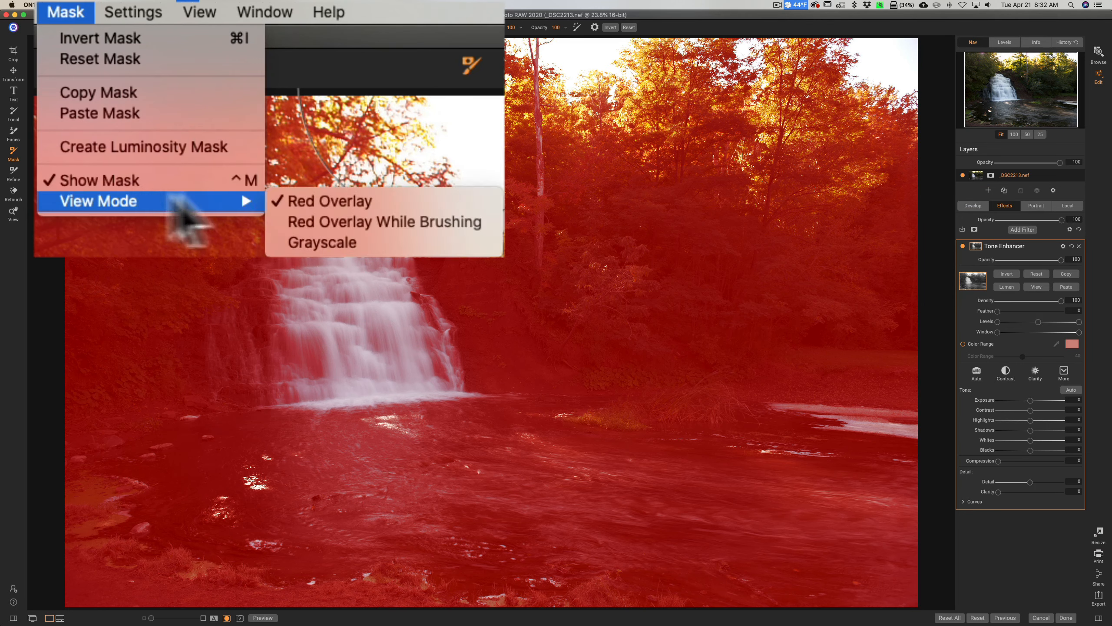
{"action": "left_click", "coordinate": [312, 244]}
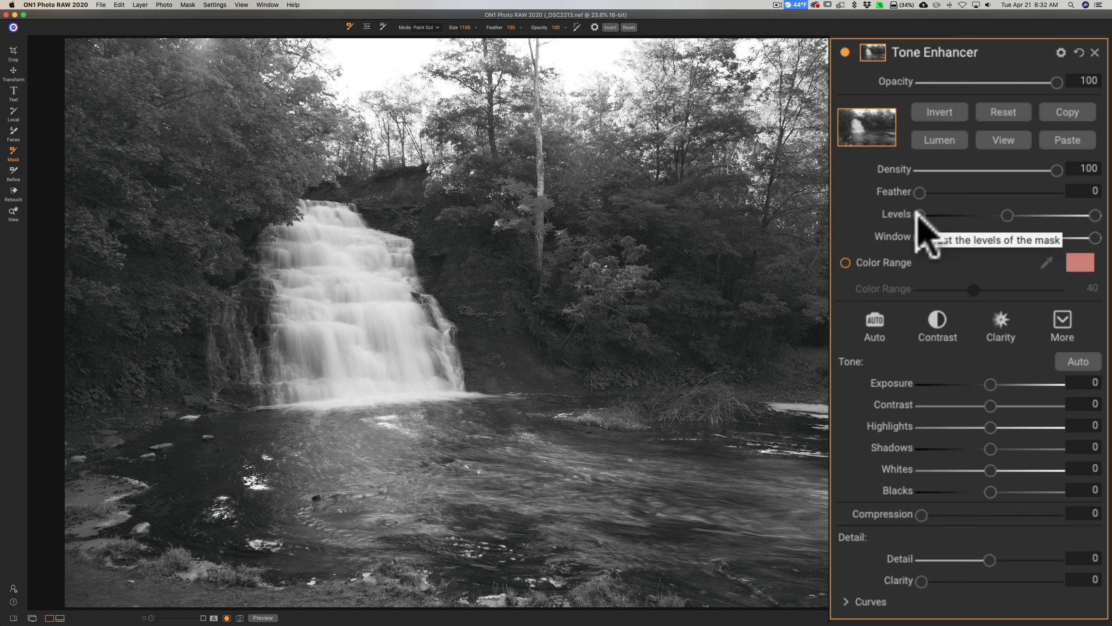
Step: Raise the mask's black level nearly to its midpoint, then invert the mask to target the dark areas and hide the mask view
{"action": "left_click_drag", "start_coordinate": [919, 214], "coordinate": [993, 215]}
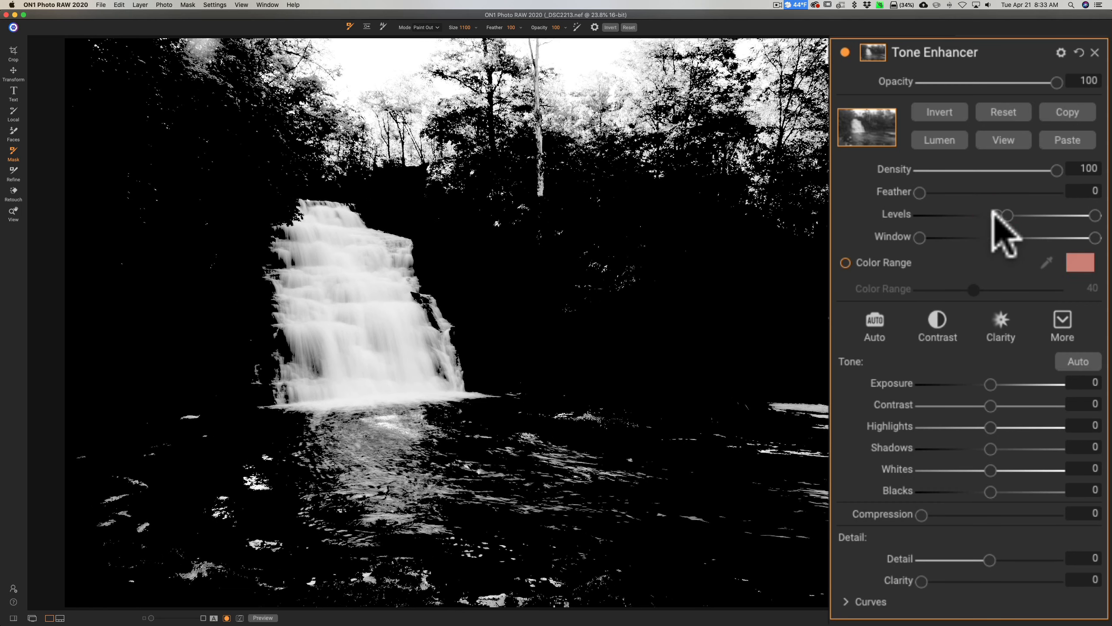
{"action": "left_click", "coordinate": [992, 214]}
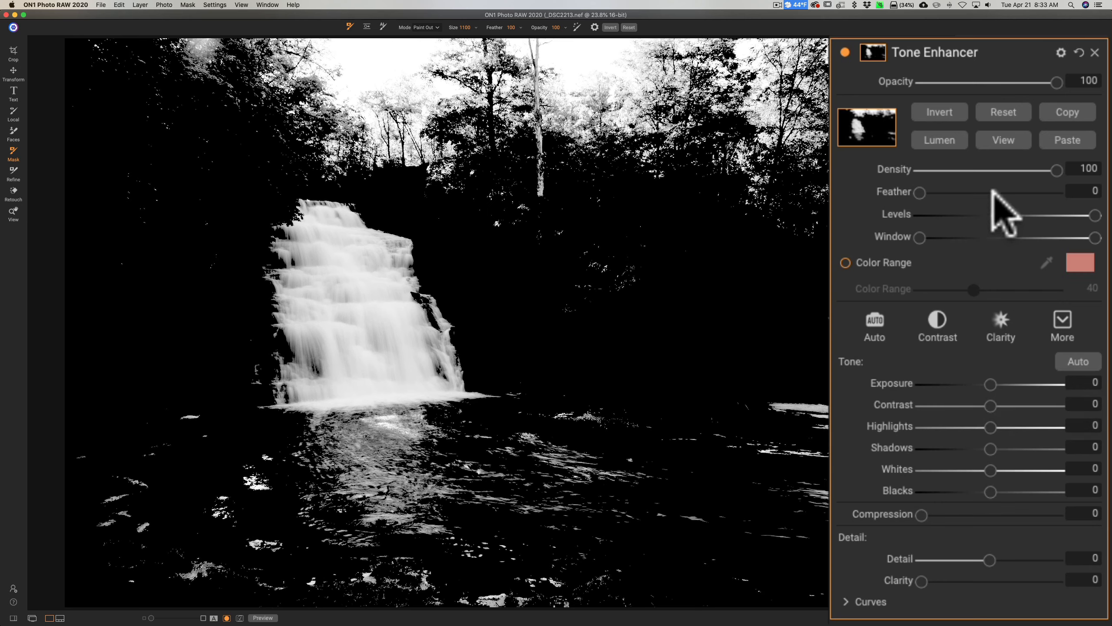
{"action": "left_click", "coordinate": [939, 111]}
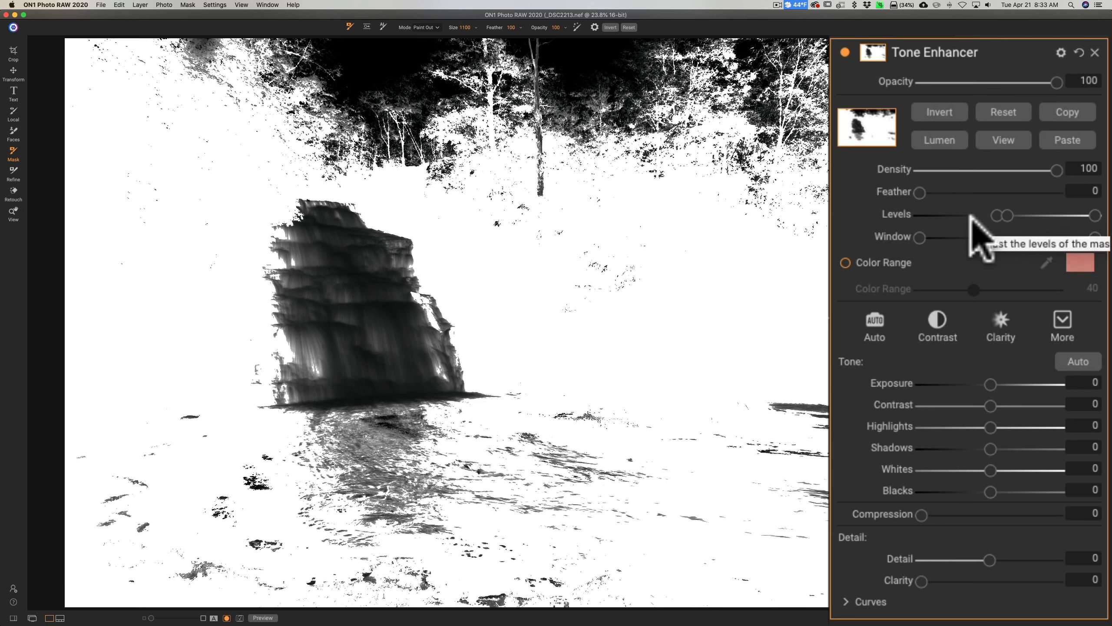
{"action": "left_click", "coordinate": [1000, 133]}
{"action": "left_click", "coordinate": [998, 133]}
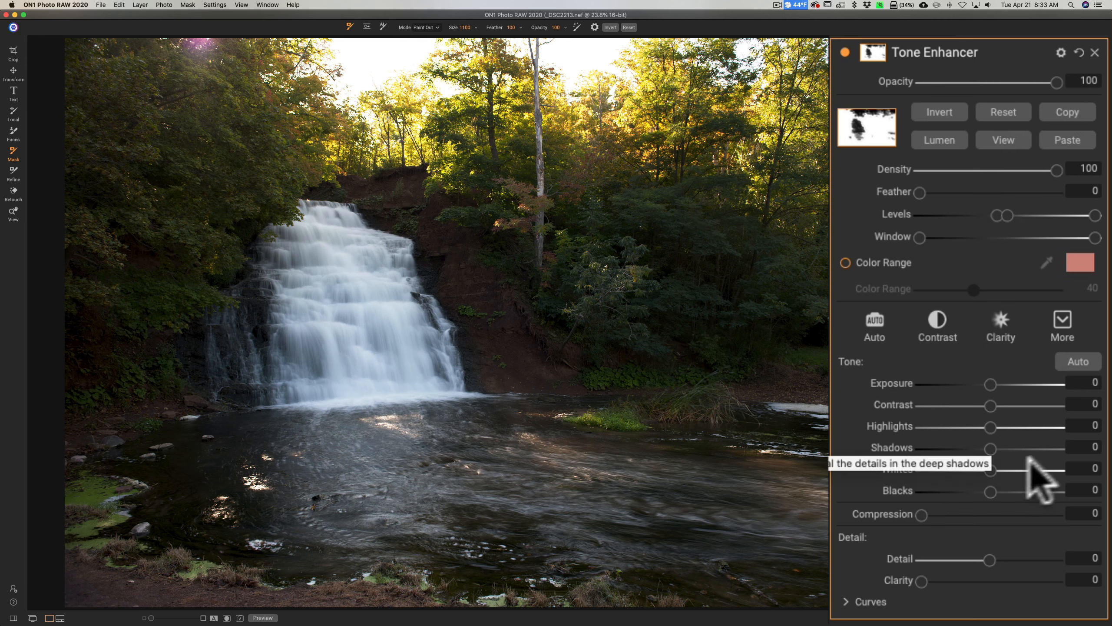
Step: Set the Tone Enhancer's shadows to 65, highlights to -11, blacks to -3 and contrast to 8
{"action": "mouse_move", "coordinate": [991, 449]}
{"action": "left_mouse_down"}
{"action": "mouse_move", "coordinate": [1052, 449]}
{"action": "mouse_move", "coordinate": [971, 429]}
{"action": "left_mouse_up"}
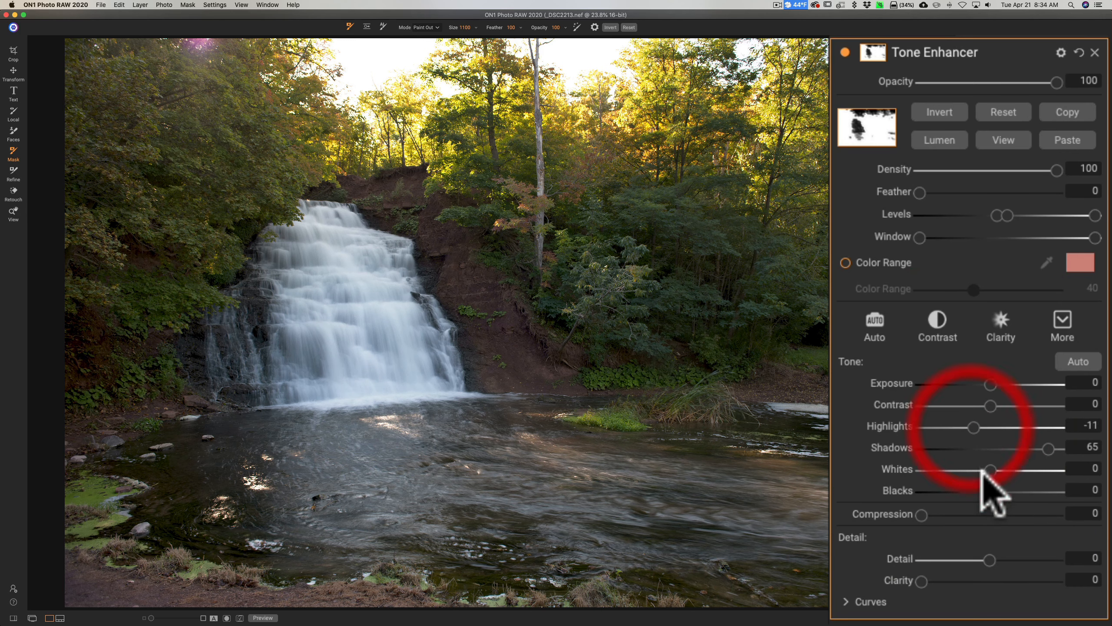
{"action": "left_click_drag", "start_coordinate": [991, 491], "coordinate": [983, 484]}
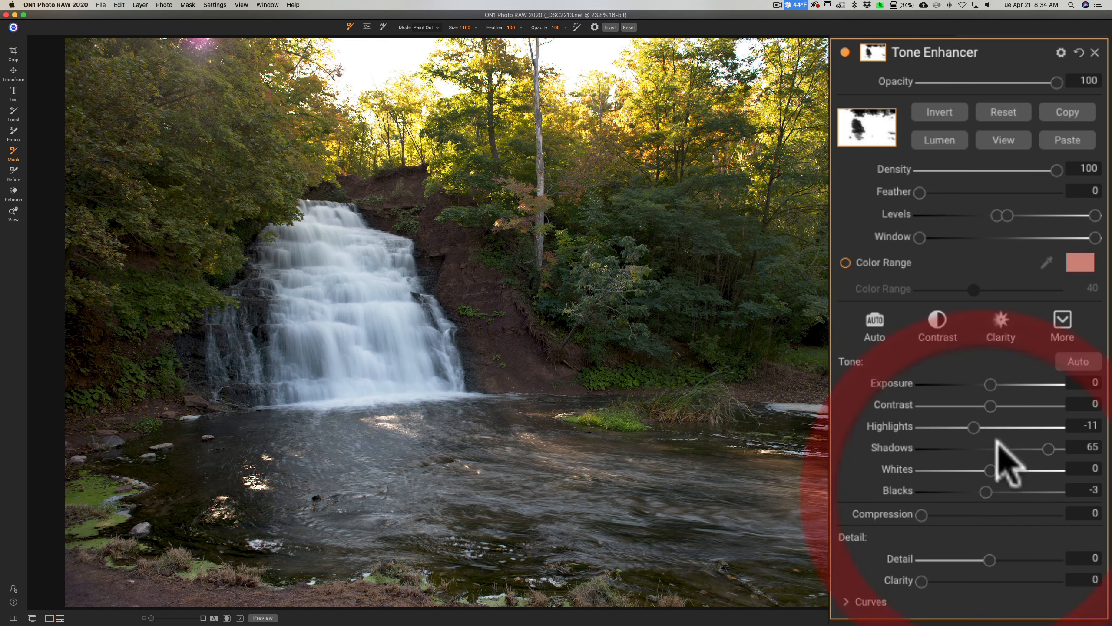
{"action": "left_click_drag", "start_coordinate": [990, 404], "coordinate": [999, 404]}
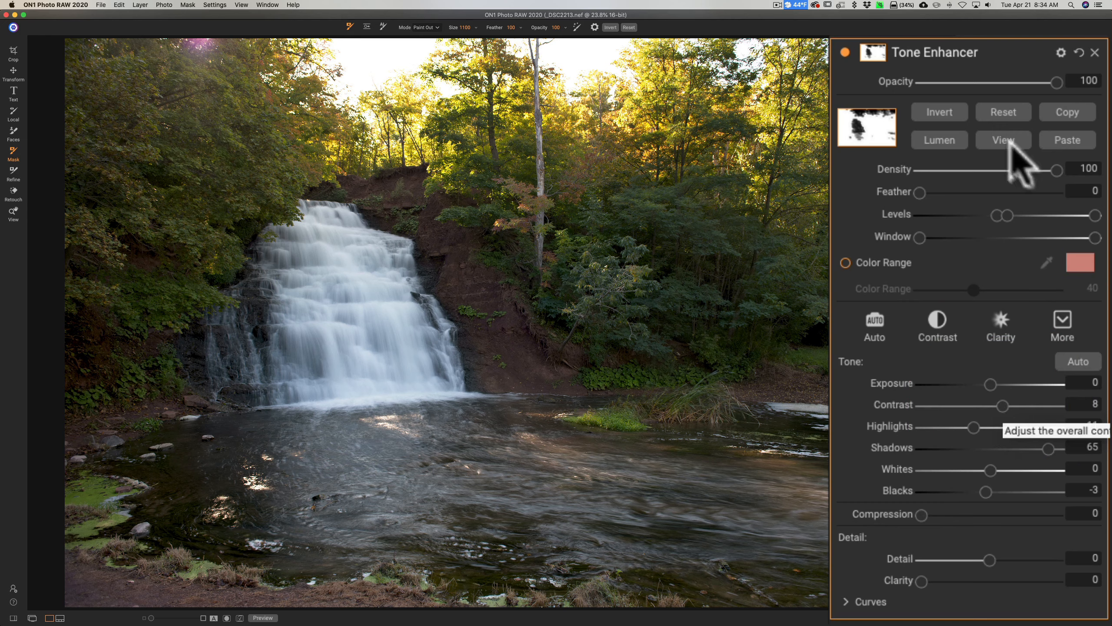
Step: Compare the photo with the Tone Enhancer off and on, and copy the filter's mask
{"action": "left_click", "coordinate": [844, 51]}
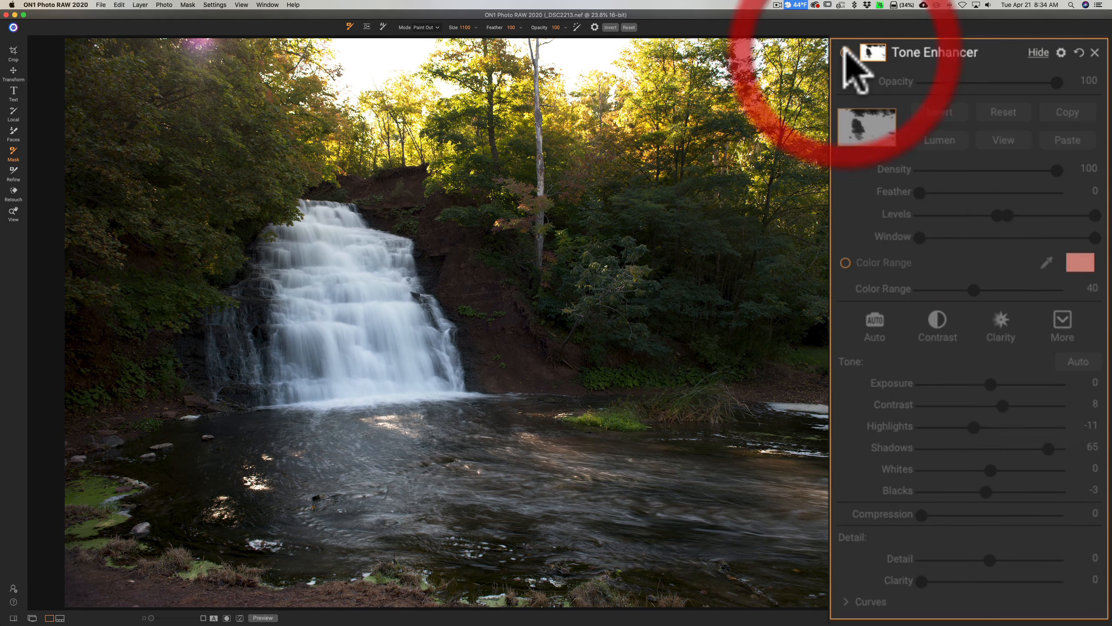
{"action": "left_click", "coordinate": [844, 52]}
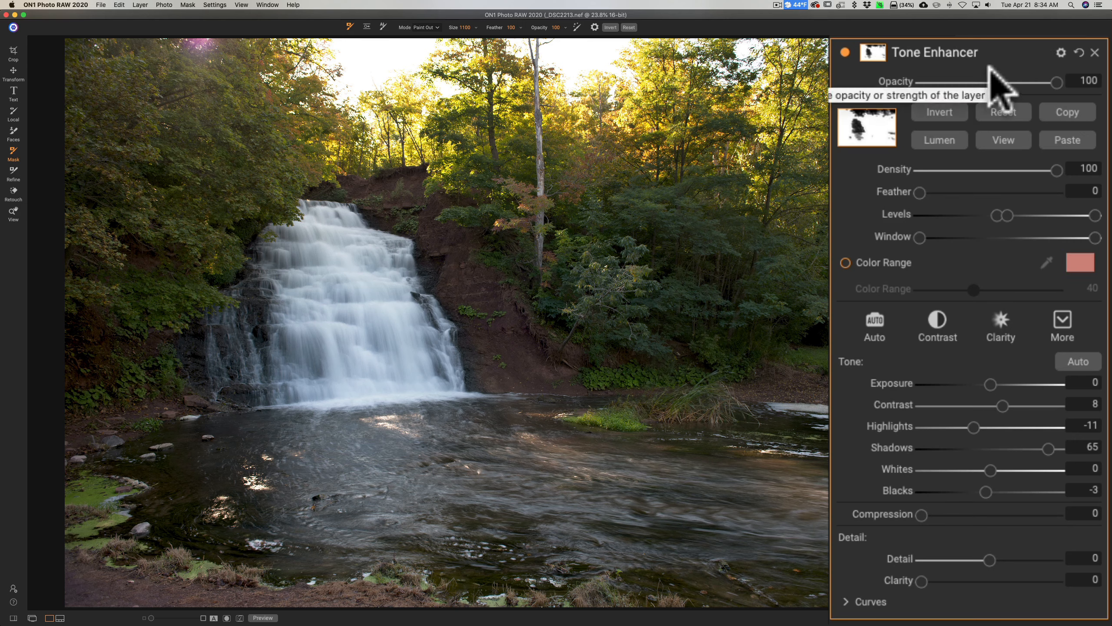
{"action": "left_click", "coordinate": [1062, 110]}
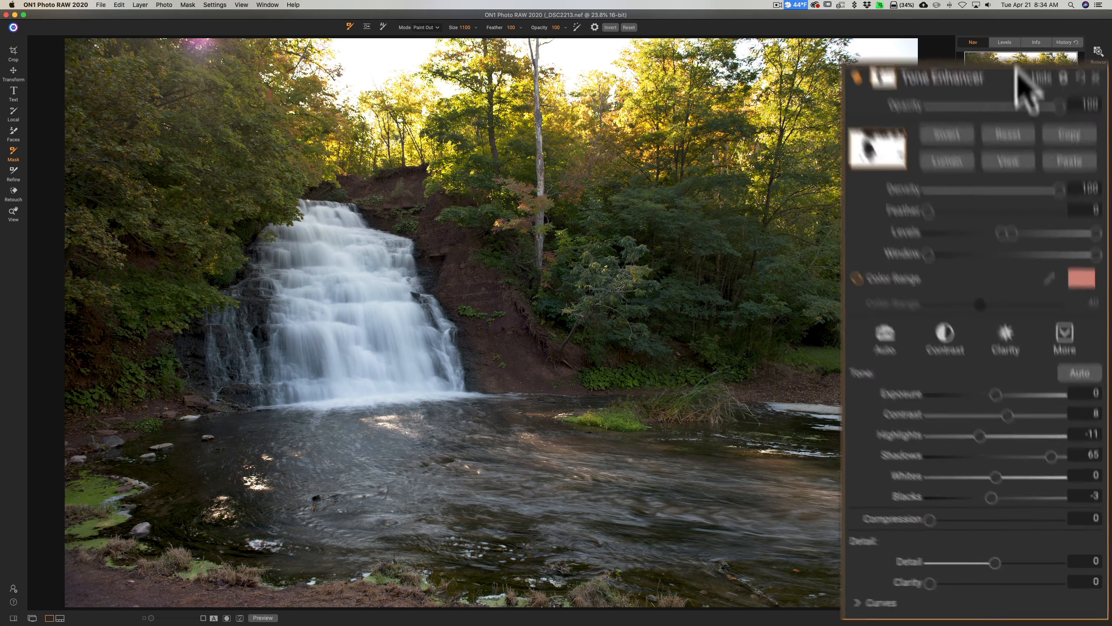
Step: Add a Color Enhancer filter and raise its overall saturation to about 12
{"action": "left_click", "coordinate": [1022, 229]}
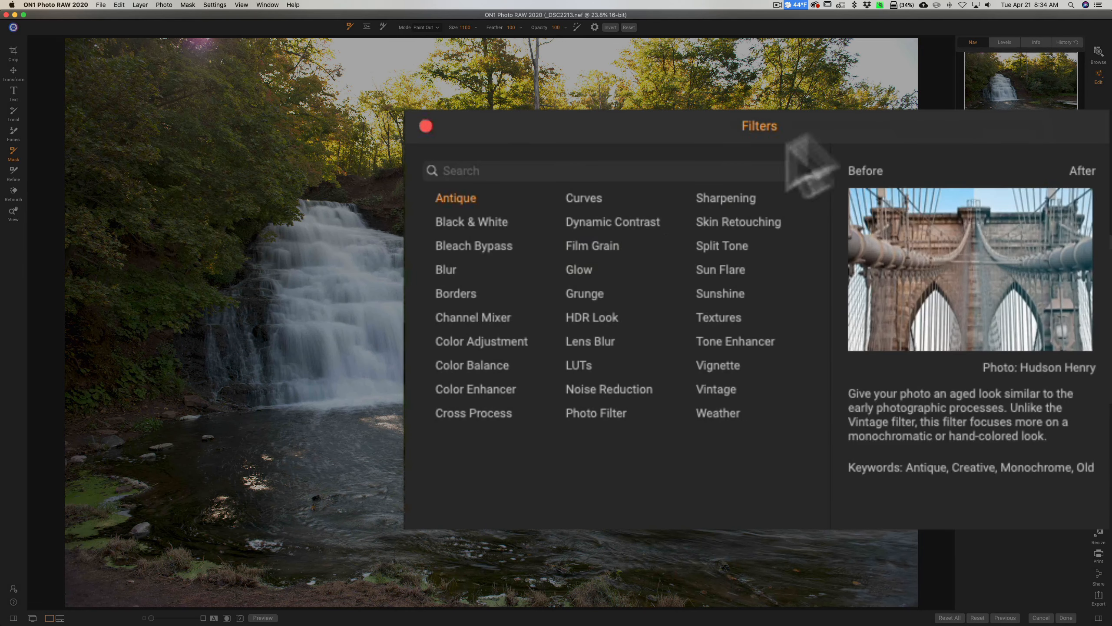
{"action": "left_click", "coordinate": [482, 387]}
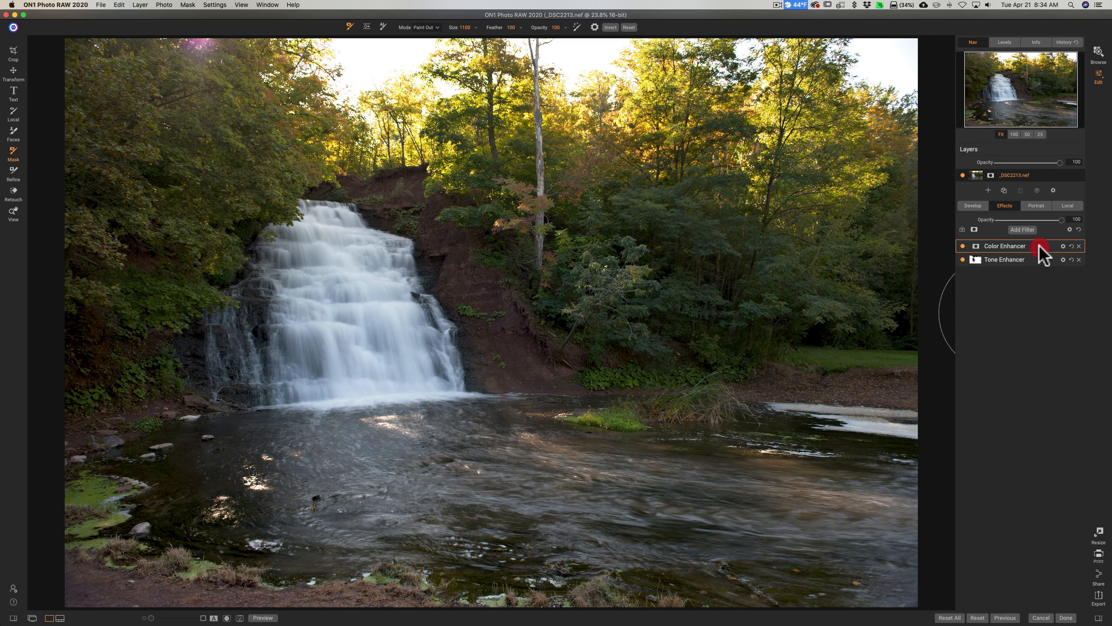
{"action": "left_click", "coordinate": [1041, 248]}
{"action": "key", "text": "z"}
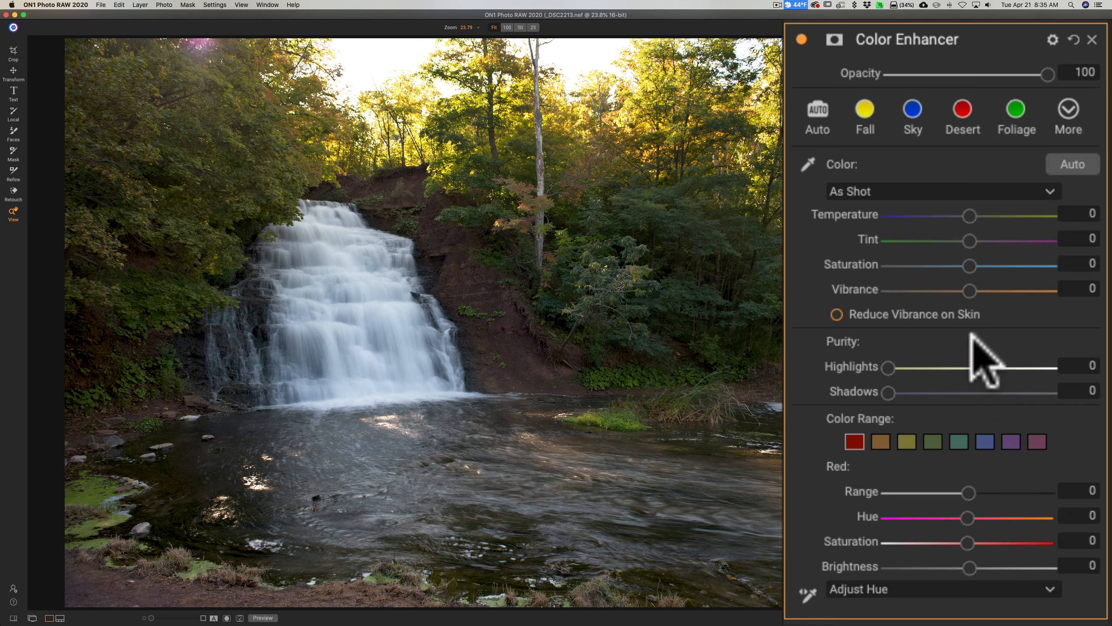
{"action": "left_click_drag", "start_coordinate": [969, 265], "coordinate": [987, 262]}
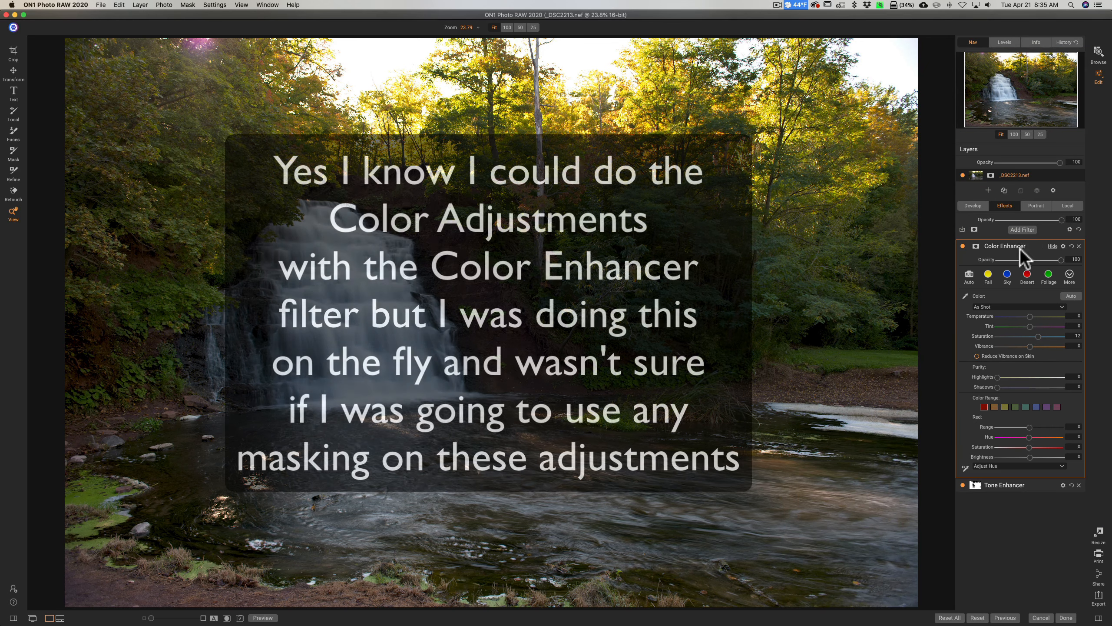
Step: Add a Color Adjustment filter and set its orange range to saturation 6 and brightness 16
{"action": "left_click", "coordinate": [1020, 230]}
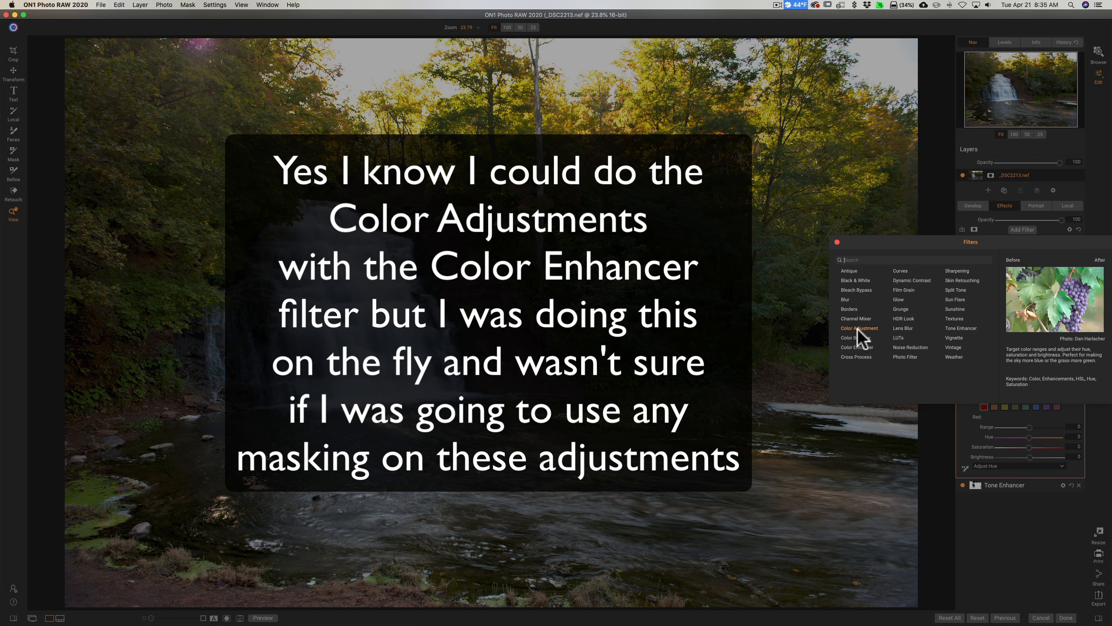
{"action": "left_click", "coordinate": [857, 328]}
{"action": "left_click", "coordinate": [993, 245]}
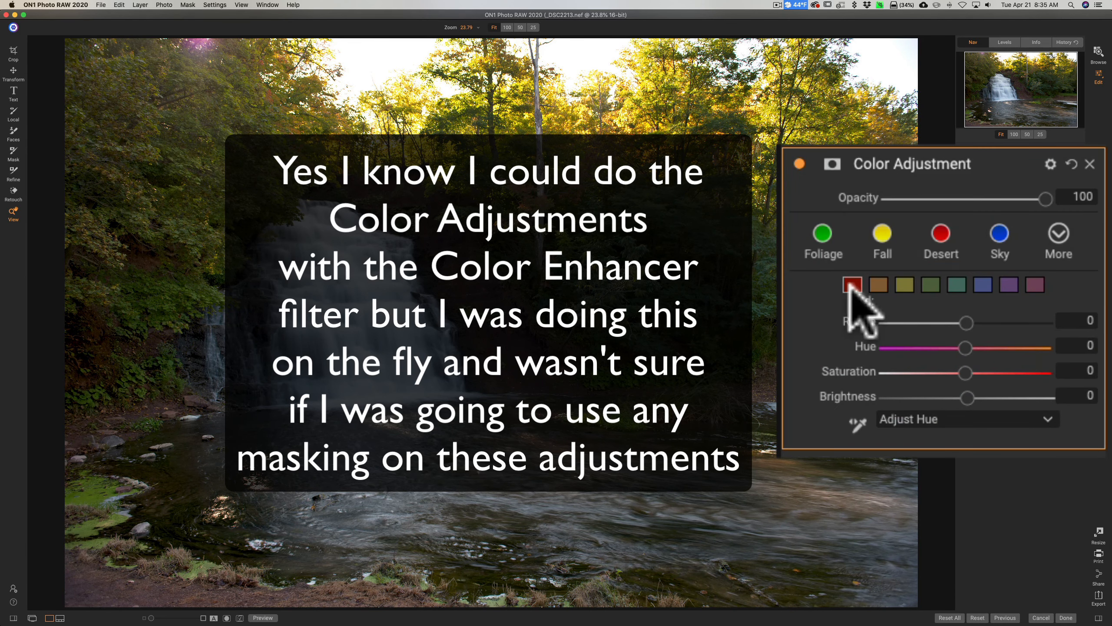
{"action": "left_click", "coordinate": [878, 285]}
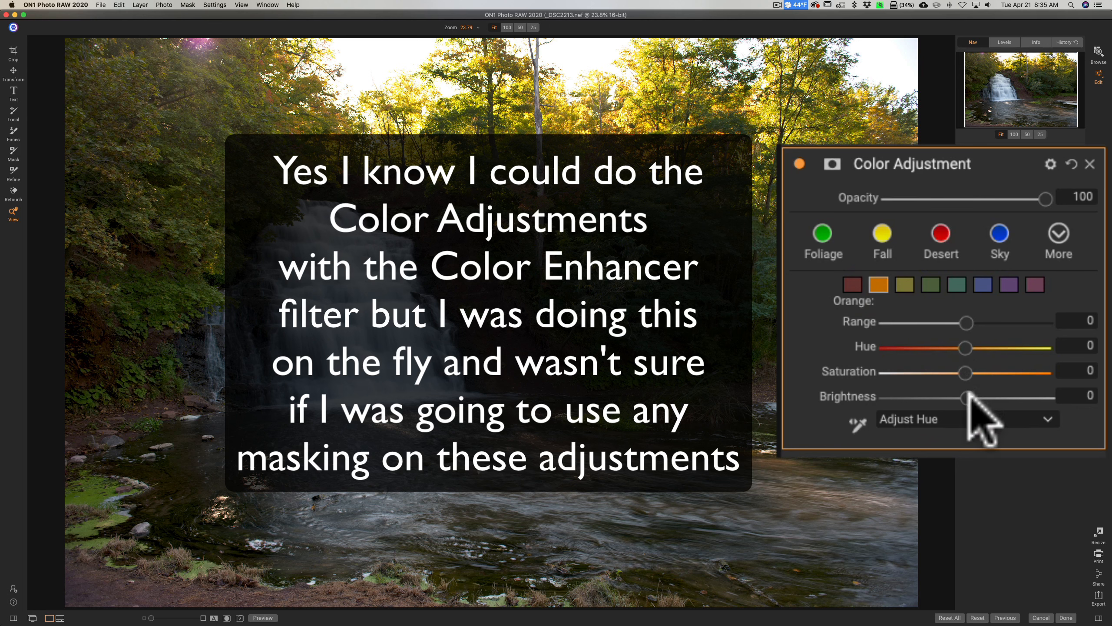
{"action": "mouse_move", "coordinate": [980, 394]}
{"action": "left_mouse_down"}
{"action": "mouse_move", "coordinate": [993, 389]}
{"action": "mouse_move", "coordinate": [975, 372]}
{"action": "left_mouse_up"}
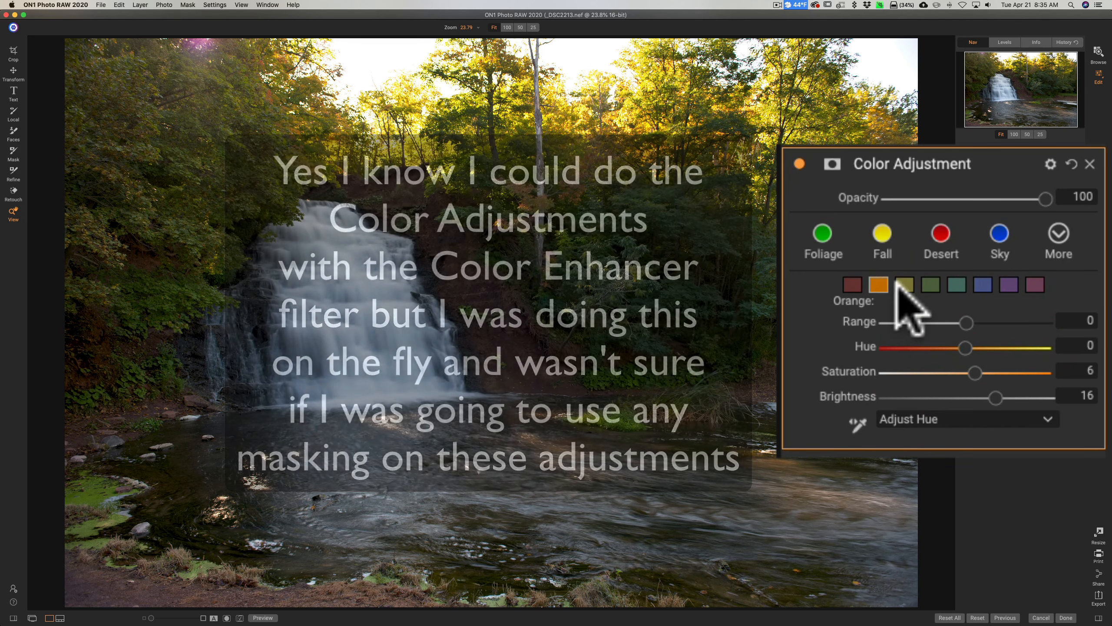
Step: Set the Color Adjustment filter's yellow range to saturation 8 and brightness 16
{"action": "left_click", "coordinate": [904, 287]}
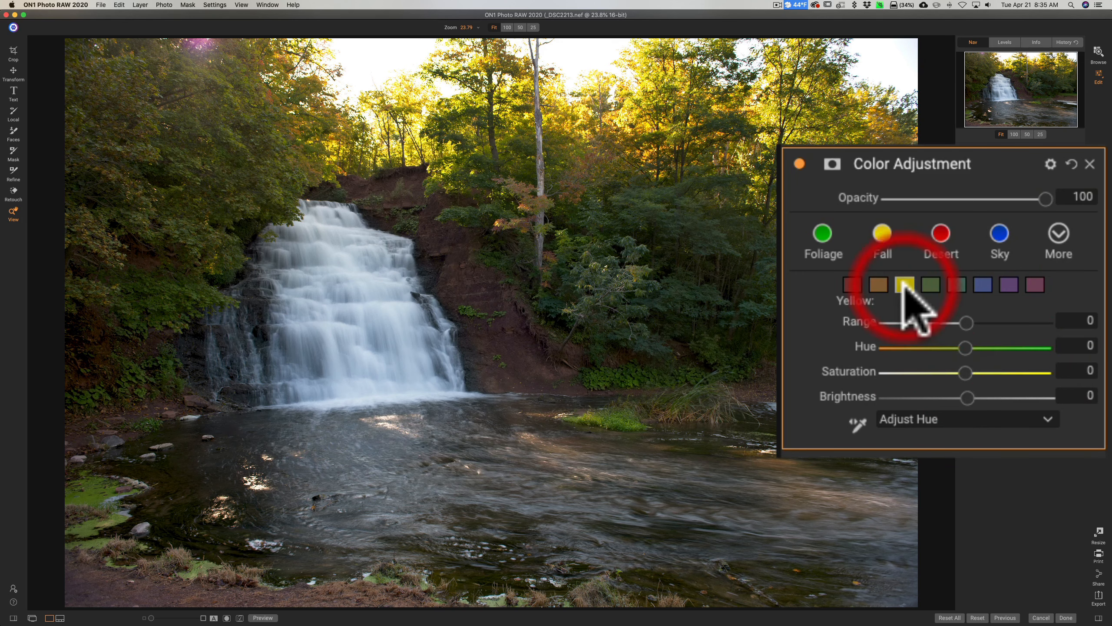
{"action": "left_click", "coordinate": [974, 371]}
{"action": "left_click_drag", "start_coordinate": [974, 372], "coordinate": [993, 397]}
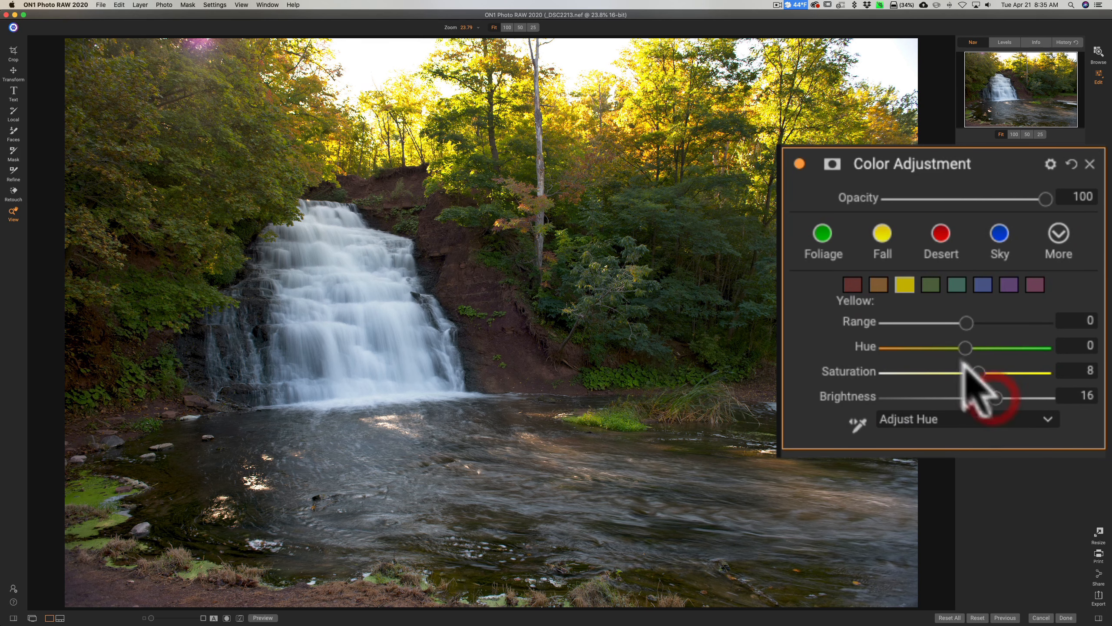
Step: Set the Color Adjustment filter's green range to brightness -14 and collapse the filter
{"action": "left_click", "coordinate": [927, 285]}
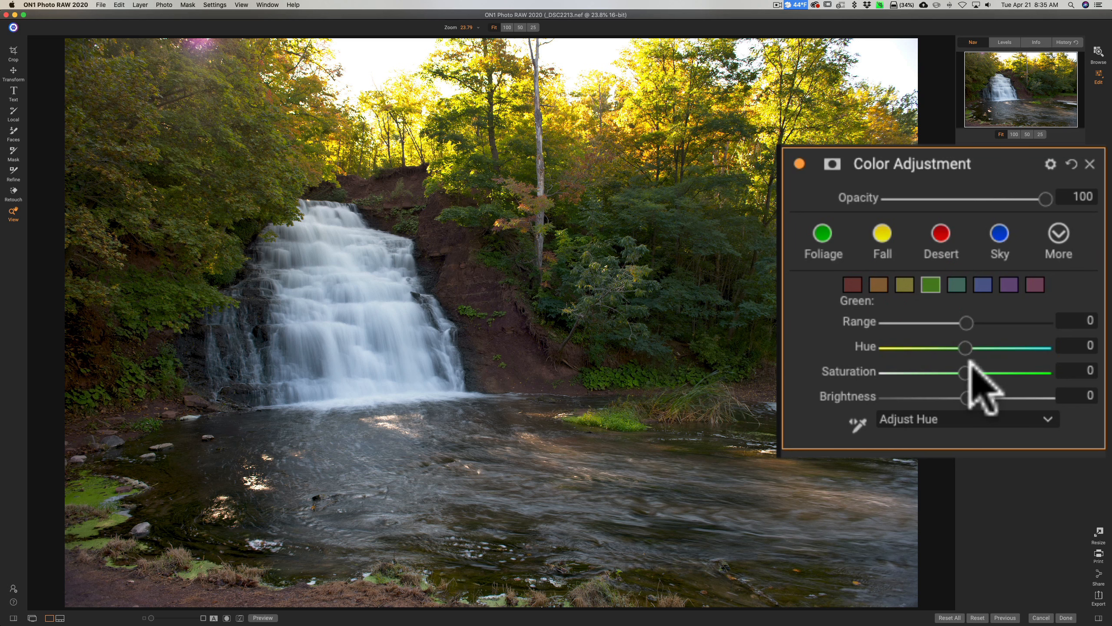
{"action": "left_click", "coordinate": [965, 397]}
{"action": "left_click_drag", "start_coordinate": [965, 397], "coordinate": [942, 397]}
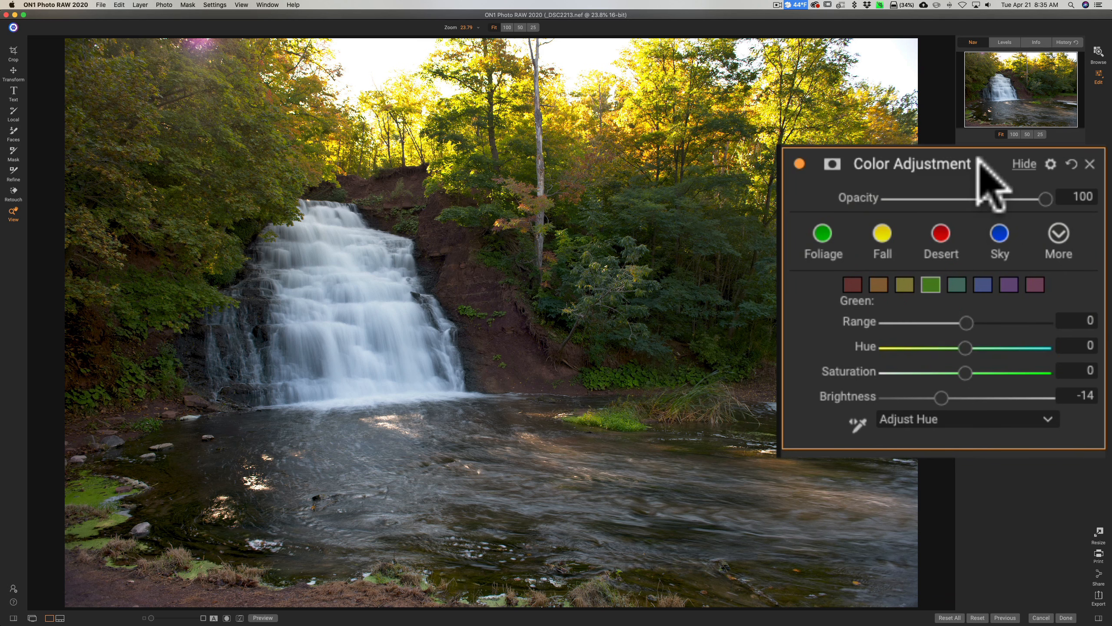
{"action": "left_click", "coordinate": [1033, 245]}
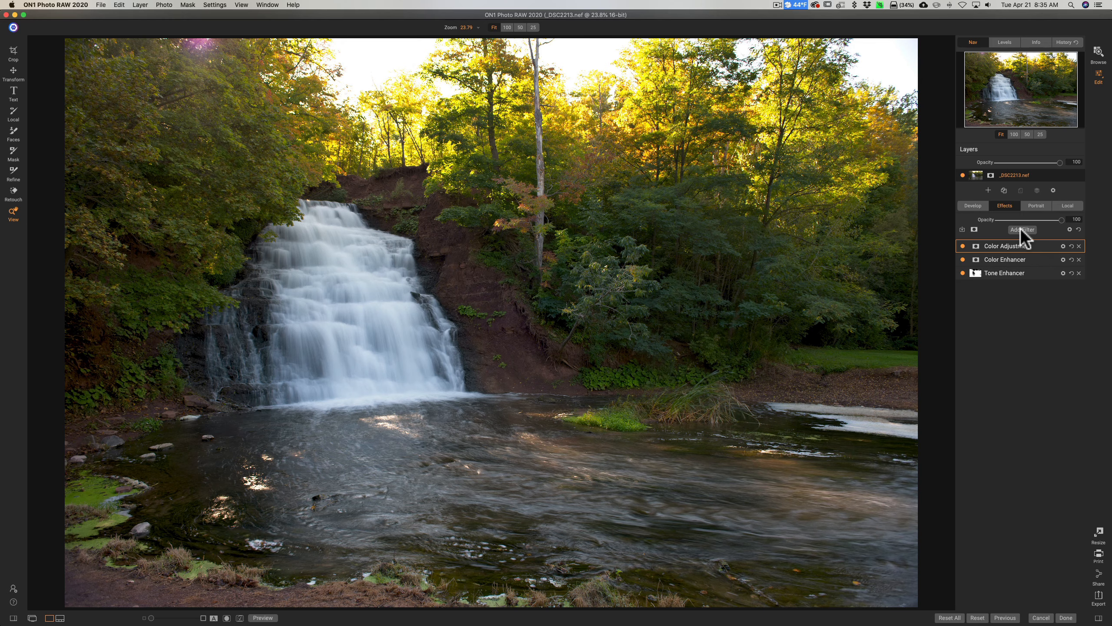
Step: Add another Tone Enhancer filter and paste the copied luminosity mask into it
{"action": "left_click", "coordinate": [1023, 229]}
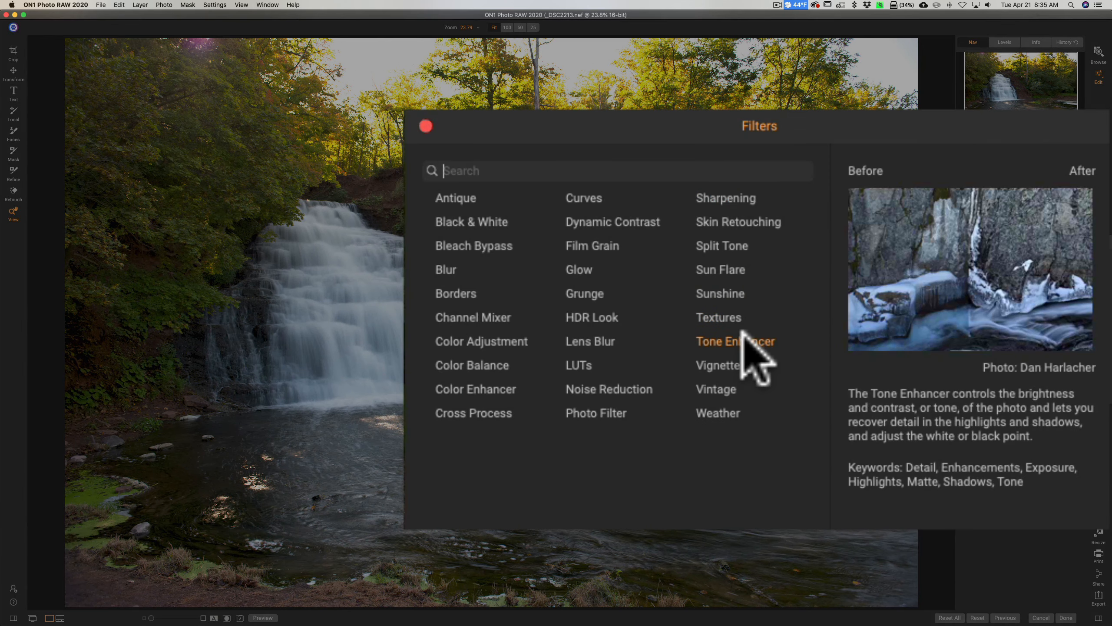
{"action": "left_click", "coordinate": [744, 337]}
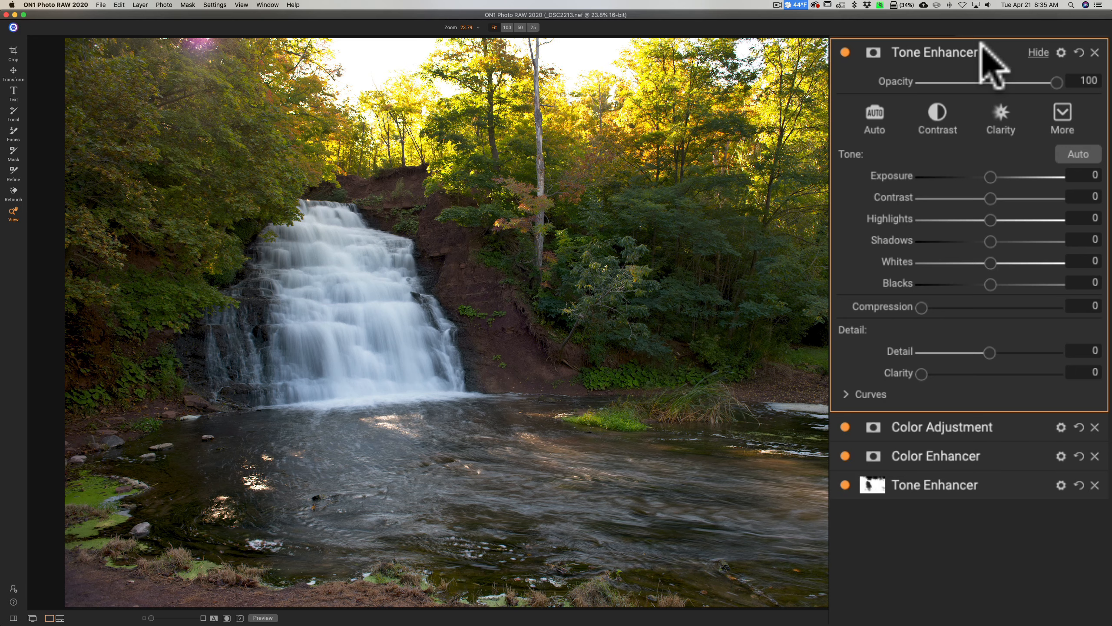
{"action": "left_click", "coordinate": [874, 52]}
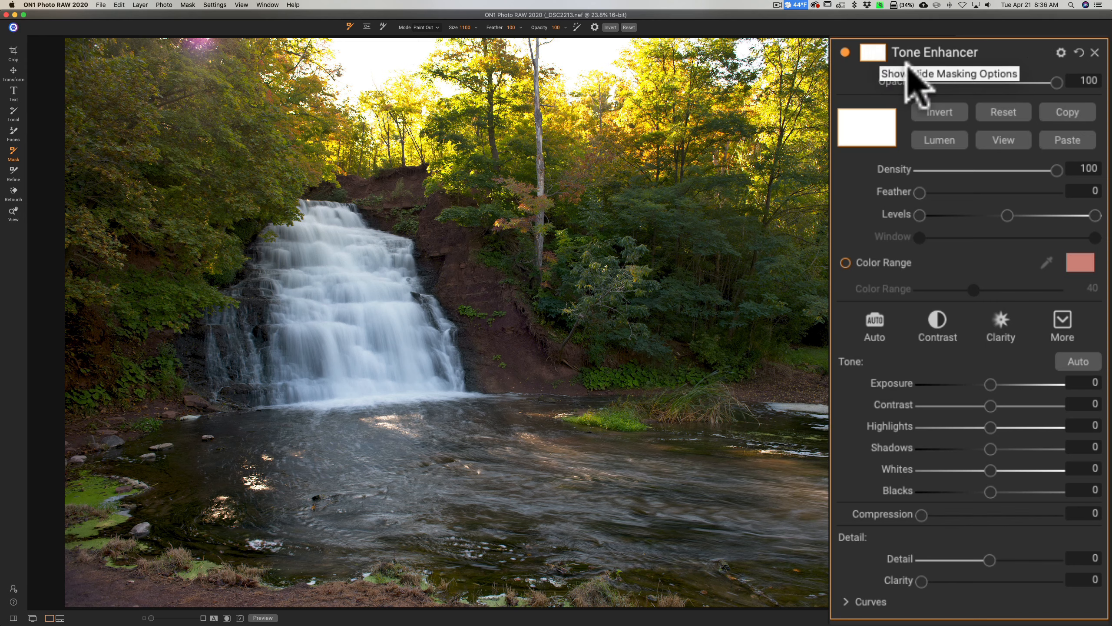
{"action": "left_click", "coordinate": [1068, 139]}
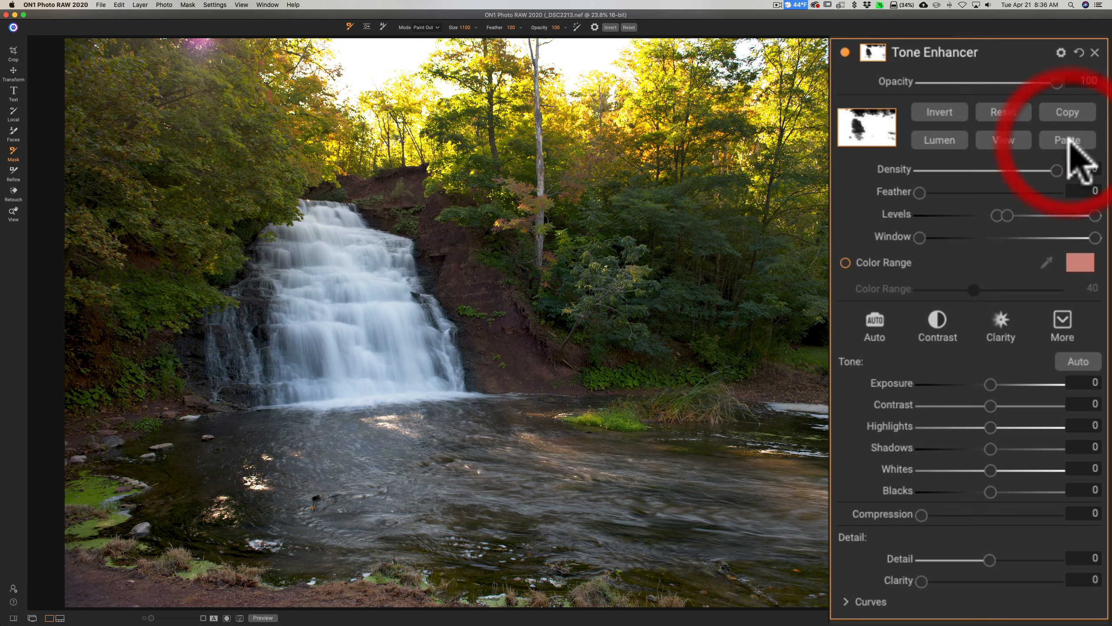
Step: Invert the pasted mask in mask view and paint out the trees, sky and stray shoreline areas around the waterfall
{"action": "left_click", "coordinate": [1002, 141]}
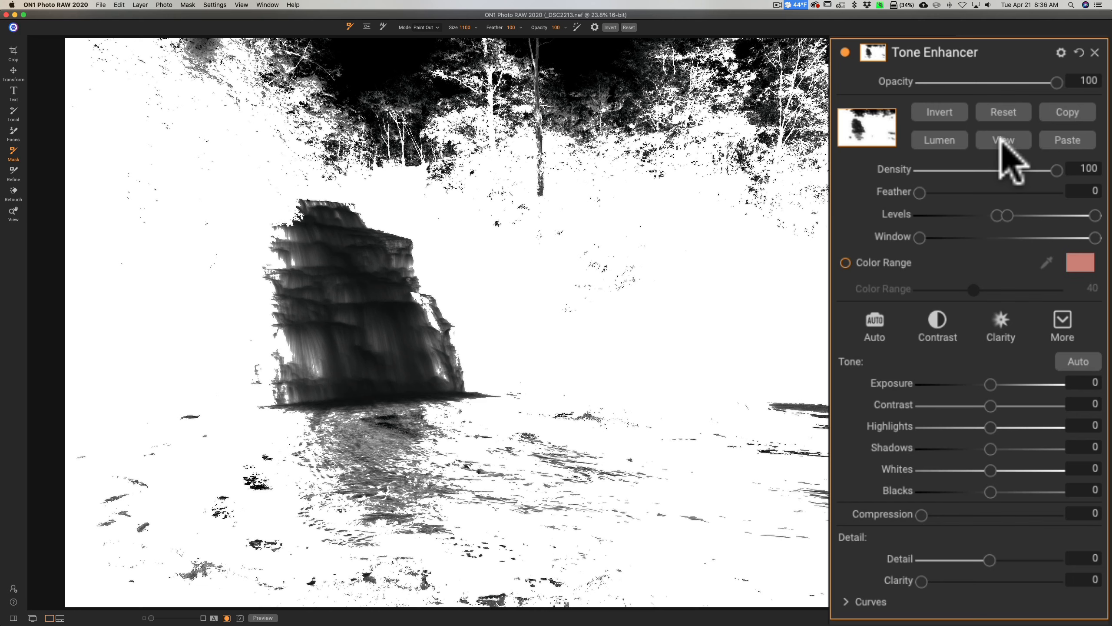
{"action": "left_click", "coordinate": [937, 112]}
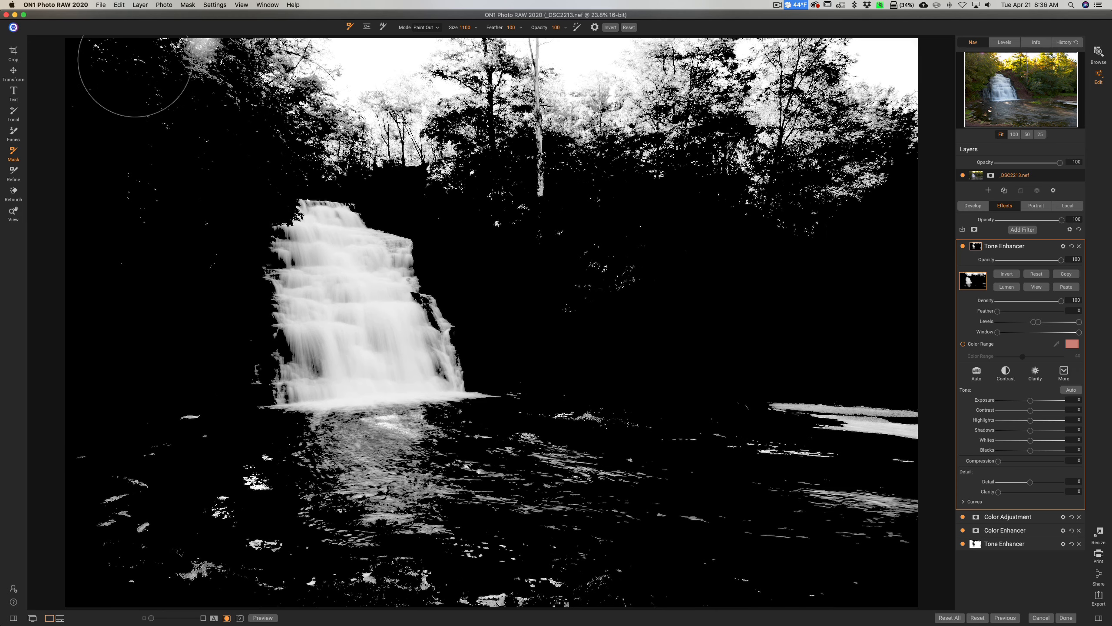
{"action": "left_click", "coordinate": [135, 65]}
{"action": "mouse_move", "coordinate": [136, 64]}
{"action": "left_mouse_down"}
{"action": "mouse_move", "coordinate": [899, 64]}
{"action": "mouse_move", "coordinate": [908, 76]}
{"action": "mouse_move", "coordinate": [879, 139]}
{"action": "mouse_move", "coordinate": [807, 187]}
{"action": "mouse_move", "coordinate": [776, 177]}
{"action": "mouse_move", "coordinate": [747, 135]}
{"action": "mouse_move", "coordinate": [646, 100]}
{"action": "mouse_move", "coordinate": [470, 126]}
{"action": "mouse_move", "coordinate": [182, 126]}
{"action": "mouse_move", "coordinate": [150, 156]}
{"action": "mouse_move", "coordinate": [148, 191]}
{"action": "mouse_move", "coordinate": [128, 202]}
{"action": "mouse_move", "coordinate": [114, 174]}
{"action": "mouse_move", "coordinate": [146, 298]}
{"action": "mouse_move", "coordinate": [150, 289]}
{"action": "mouse_move", "coordinate": [151, 357]}
{"action": "mouse_move", "coordinate": [147, 451]}
{"action": "mouse_move", "coordinate": [118, 490]}
{"action": "mouse_move", "coordinate": [199, 529]}
{"action": "left_mouse_up"}
{"action": "mouse_move", "coordinate": [256, 482]}
{"action": "left_mouse_down"}
{"action": "mouse_move", "coordinate": [254, 497]}
{"action": "mouse_move", "coordinate": [378, 623]}
{"action": "left_mouse_up"}
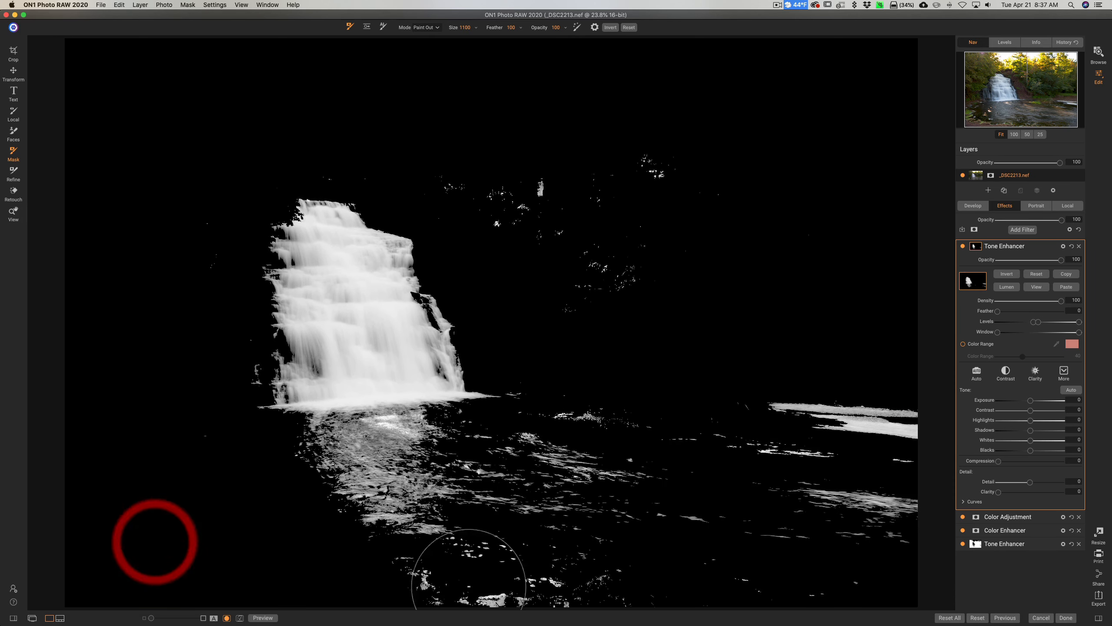
{"action": "left_click", "coordinate": [680, 204]}
{"action": "mouse_move", "coordinate": [683, 207]}
{"action": "left_mouse_down"}
{"action": "mouse_move", "coordinate": [568, 157]}
{"action": "mouse_move", "coordinate": [475, 161]}
{"action": "mouse_move", "coordinate": [597, 271]}
{"action": "mouse_move", "coordinate": [838, 252]}
{"action": "mouse_move", "coordinate": [858, 213]}
{"action": "mouse_move", "coordinate": [769, 155]}
{"action": "left_mouse_up"}
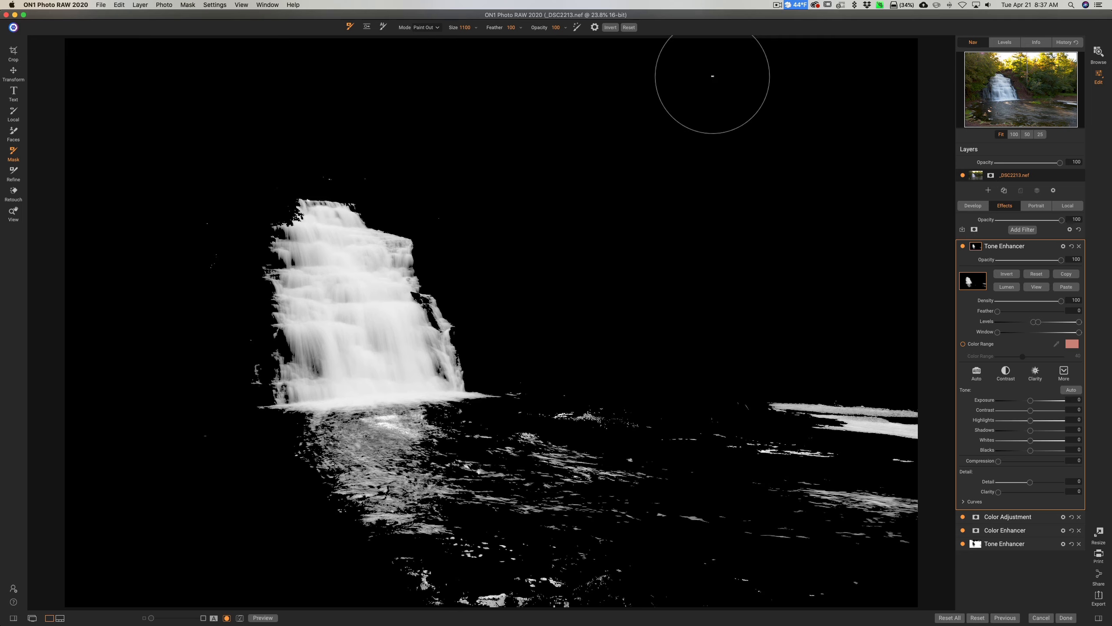
{"action": "left_click", "coordinate": [1037, 286]}
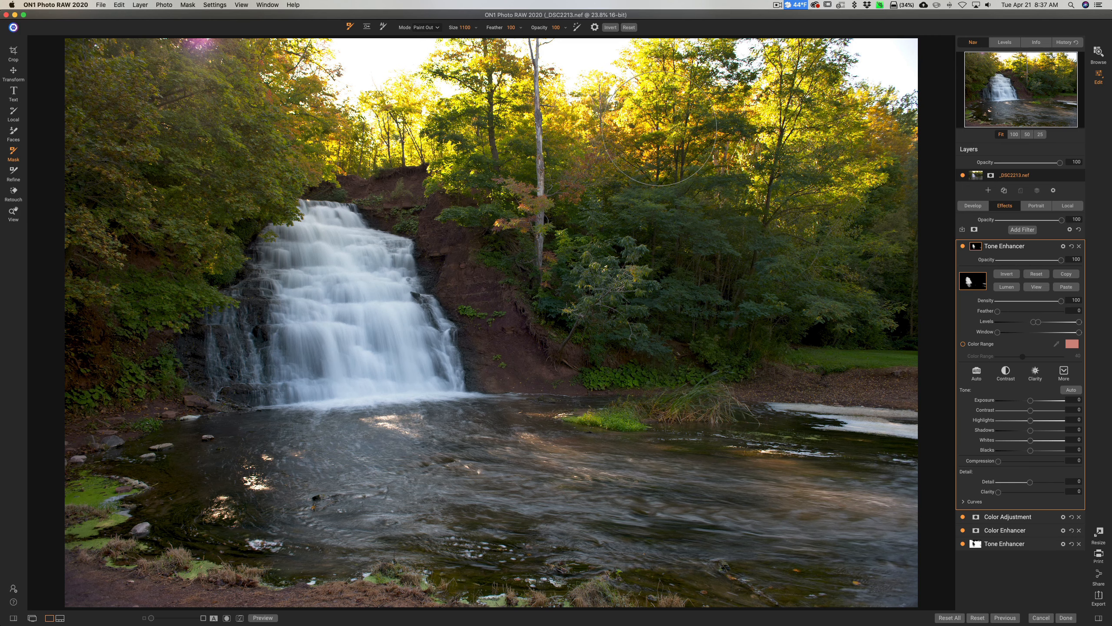
Step: Set the masked Tone Enhancer's contrast to 65, lower its highlights and shadows slightly, and collapse the filter
{"action": "key", "text": "z"}
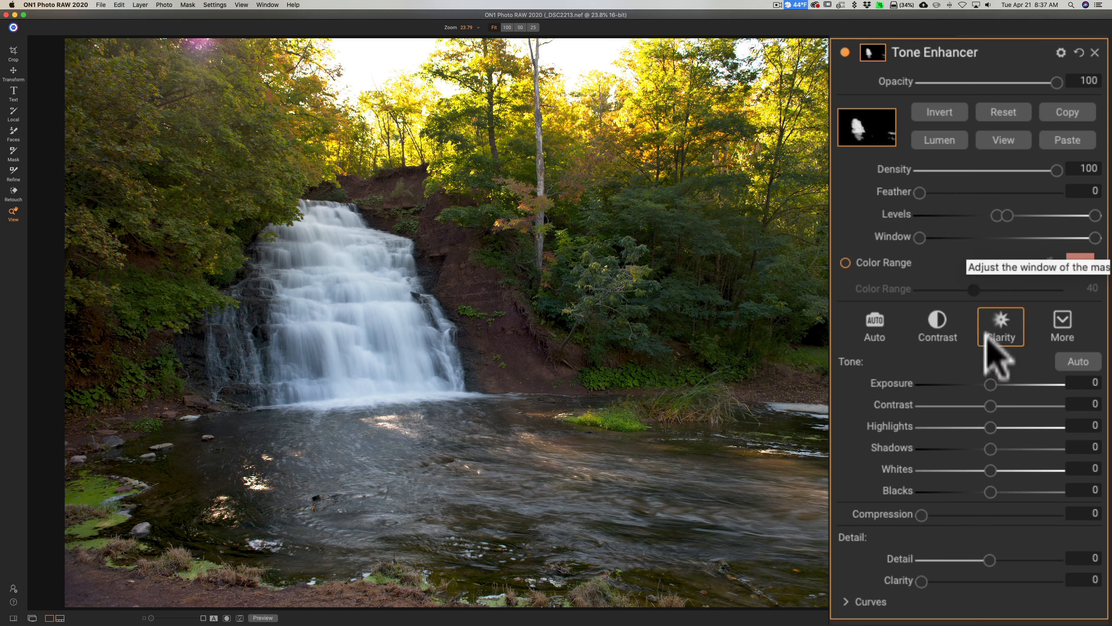
{"action": "left_click", "coordinate": [1005, 401]}
{"action": "left_click_drag", "start_coordinate": [1006, 406], "coordinate": [1046, 403]}
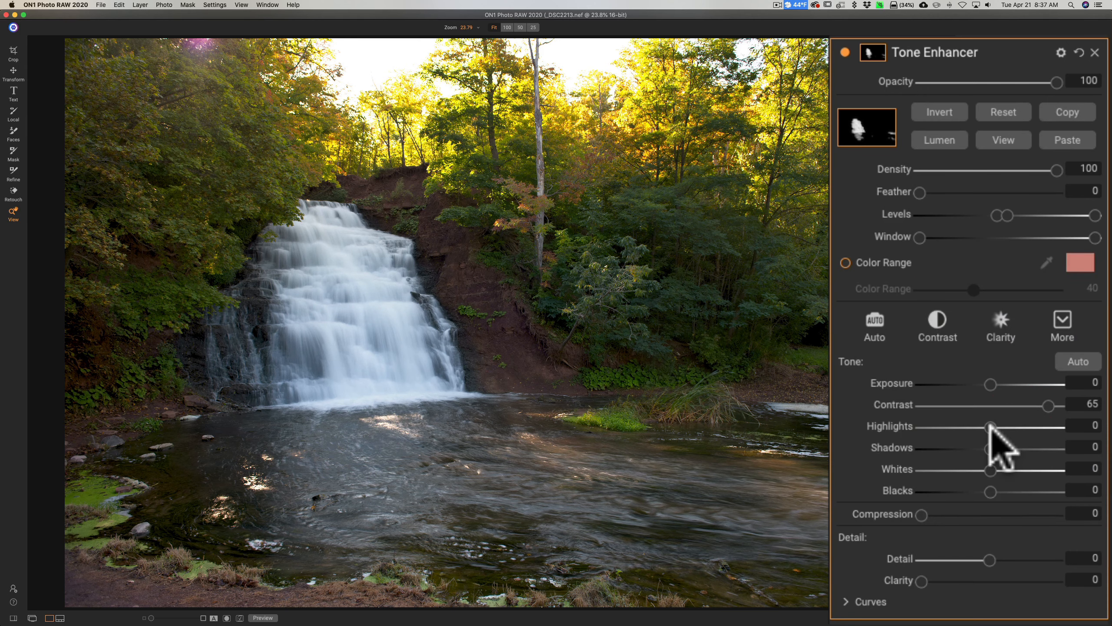
{"action": "left_click_drag", "start_coordinate": [991, 427], "coordinate": [977, 448]}
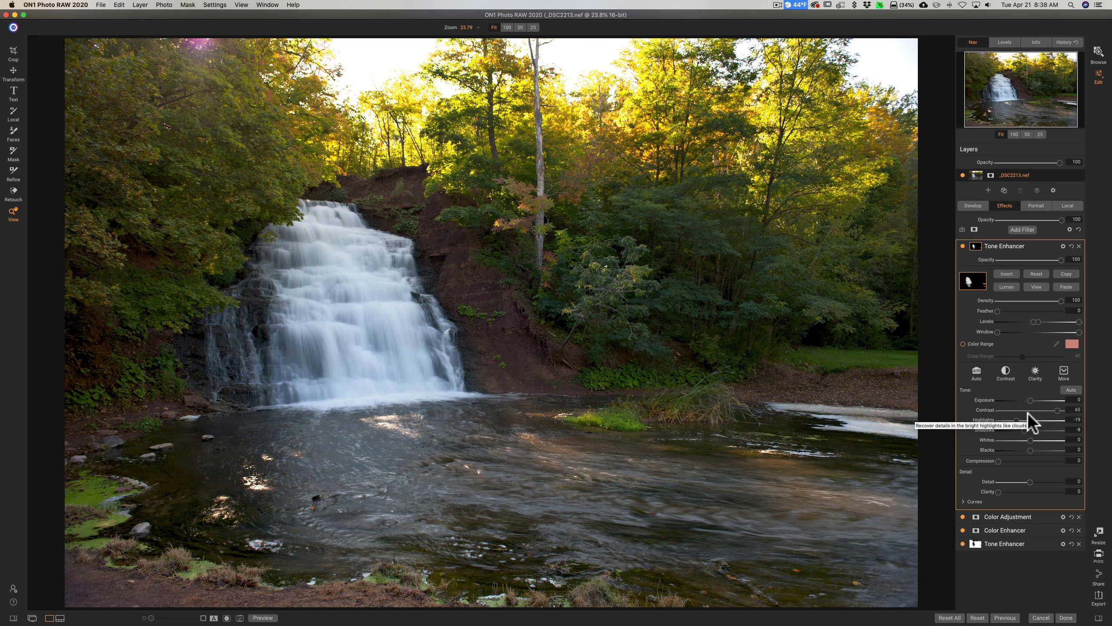
{"action": "left_click", "coordinate": [1035, 247]}
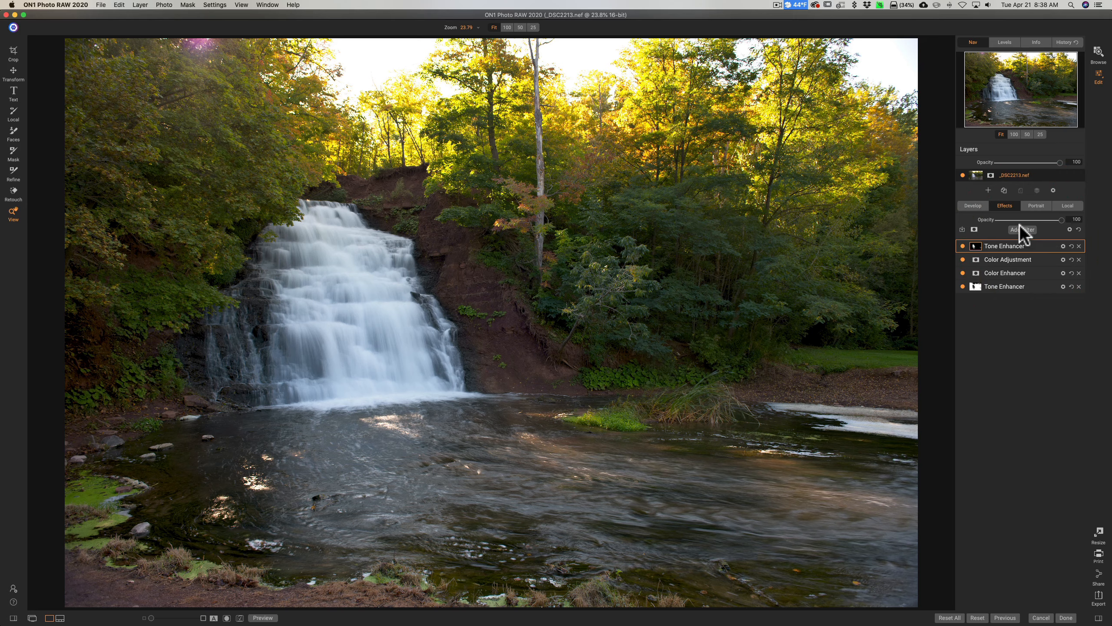
Step: Add a Dynamic Contrast filter and set its small detail to 21, medium to 4 and large to 4
{"action": "left_click", "coordinate": [1020, 229]}
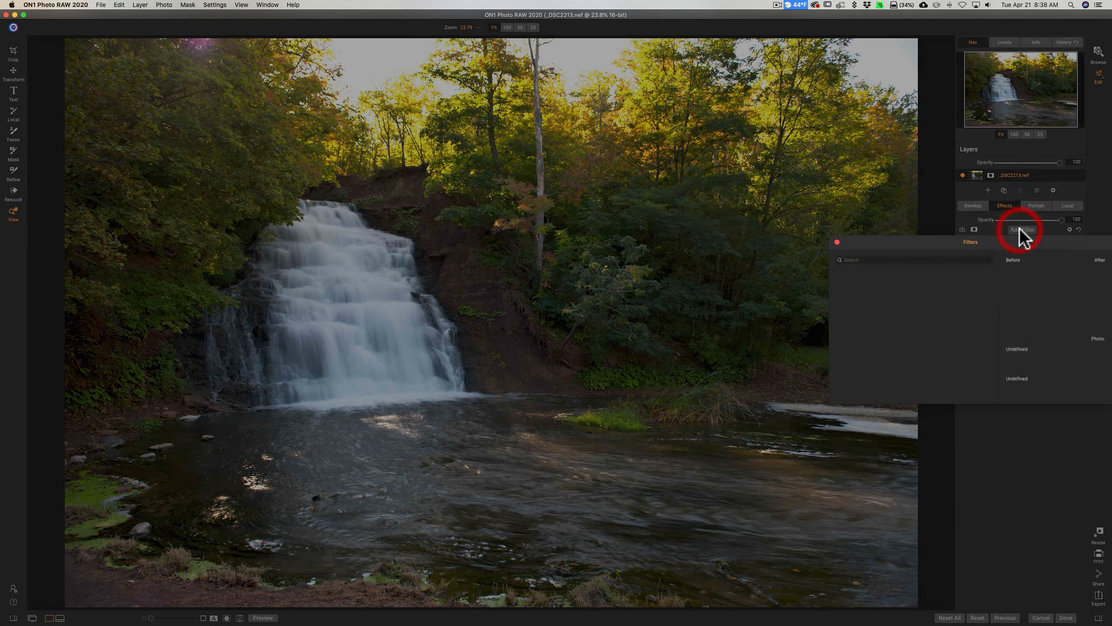
{"action": "left_click", "coordinate": [919, 280]}
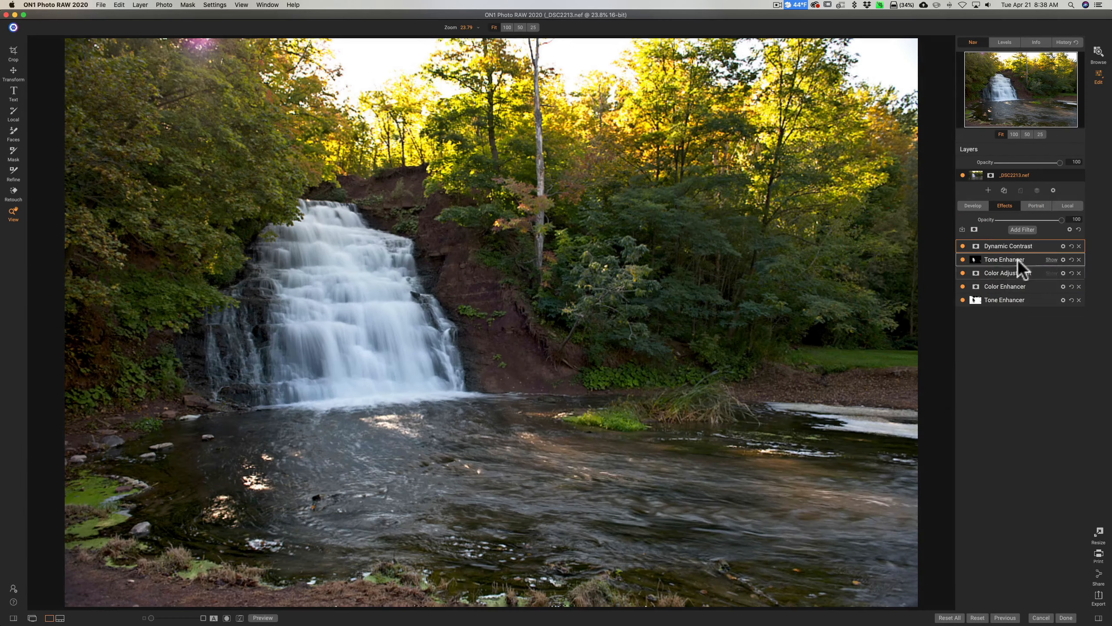
{"action": "left_click", "coordinate": [1016, 244]}
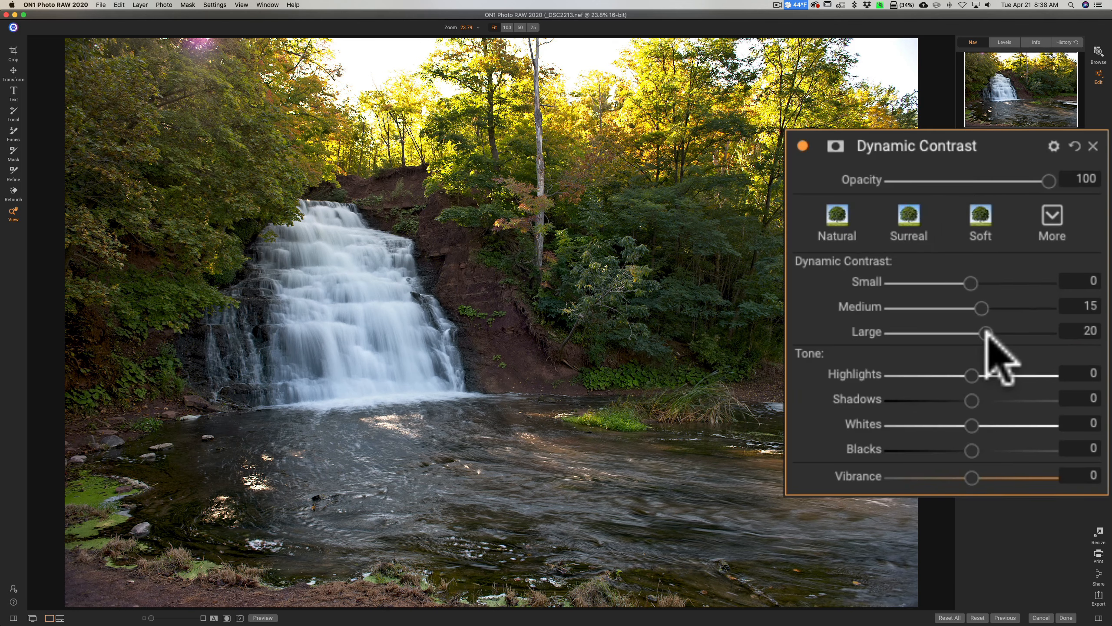
{"action": "left_click", "coordinate": [802, 143]}
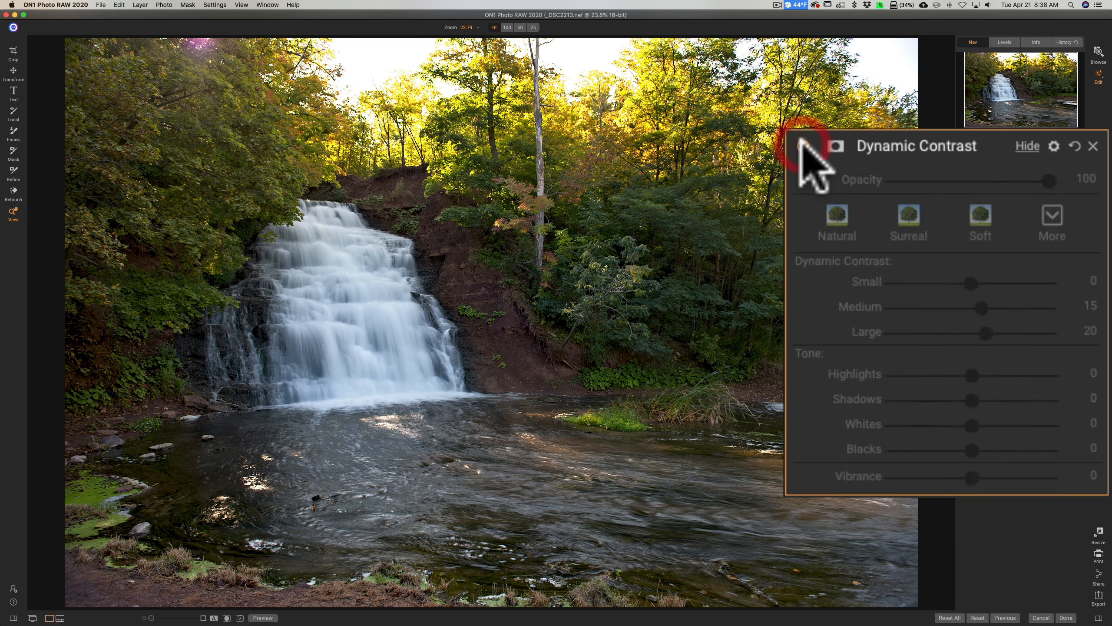
{"action": "left_click", "coordinate": [802, 145]}
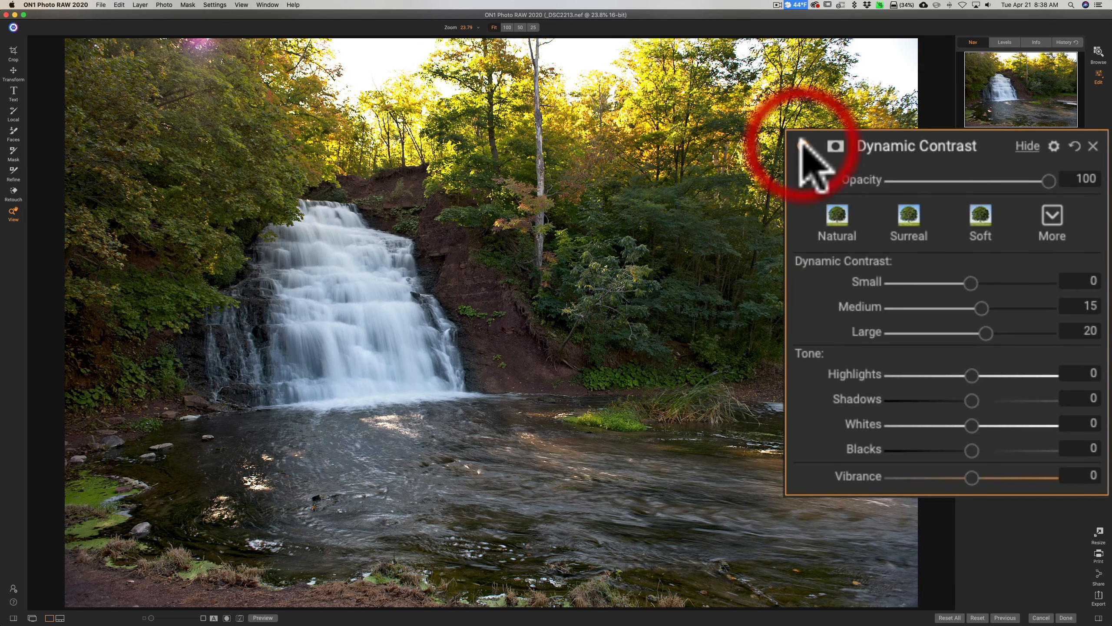
{"action": "left_click_drag", "start_coordinate": [981, 324], "coordinate": [985, 281]}
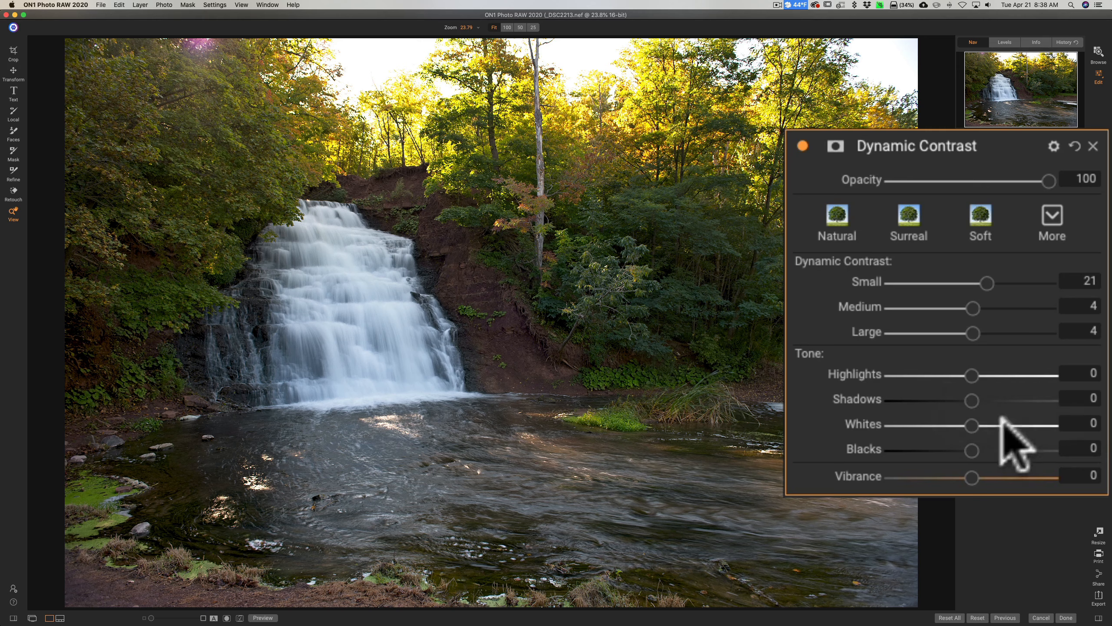
Step: Set the Dynamic Contrast tones to highlights 33, shadows 36, whites 3, blacks -16 and vibrance 9, and compare with the filter off
{"action": "left_click_drag", "start_coordinate": [967, 373], "coordinate": [1000, 395]}
{"action": "left_click_drag", "start_coordinate": [971, 448], "coordinate": [978, 477]}
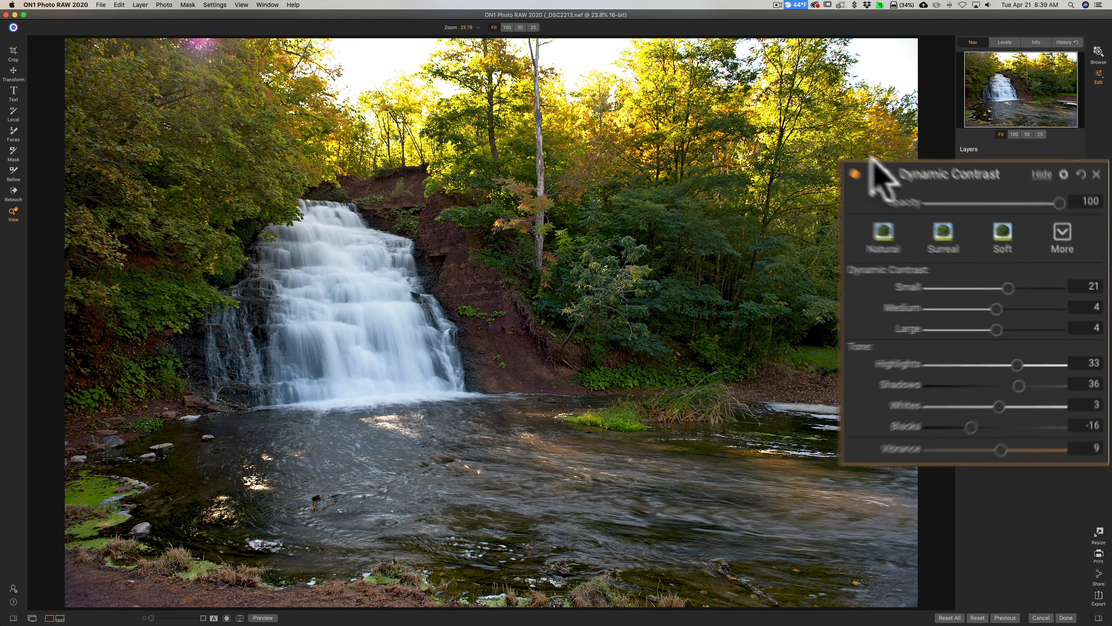
{"action": "left_click", "coordinate": [963, 246]}
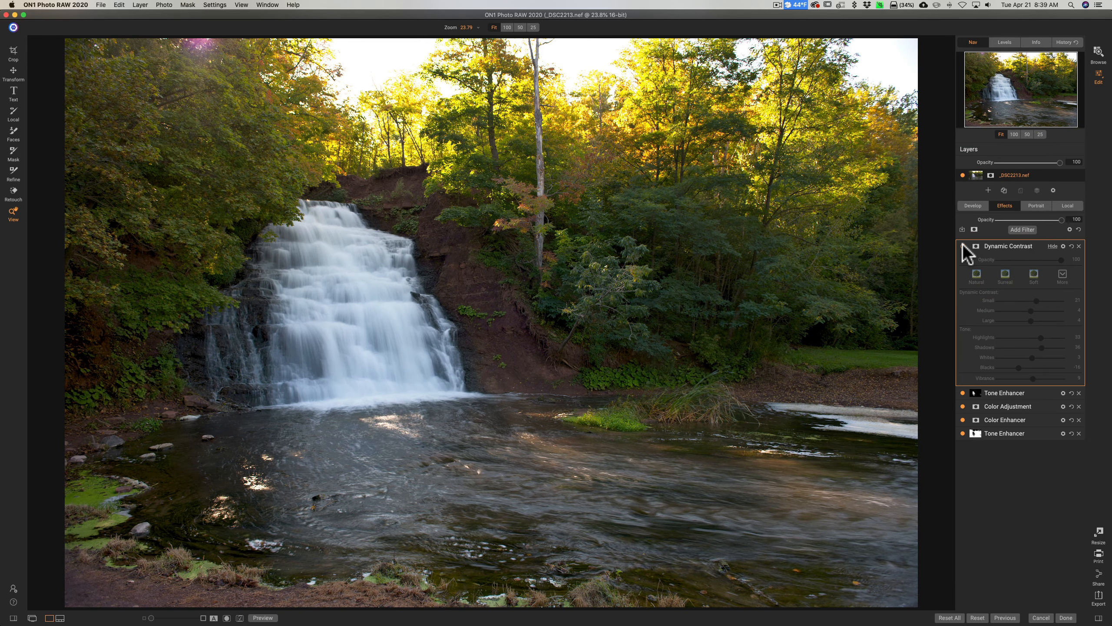
{"action": "left_click", "coordinate": [962, 246]}
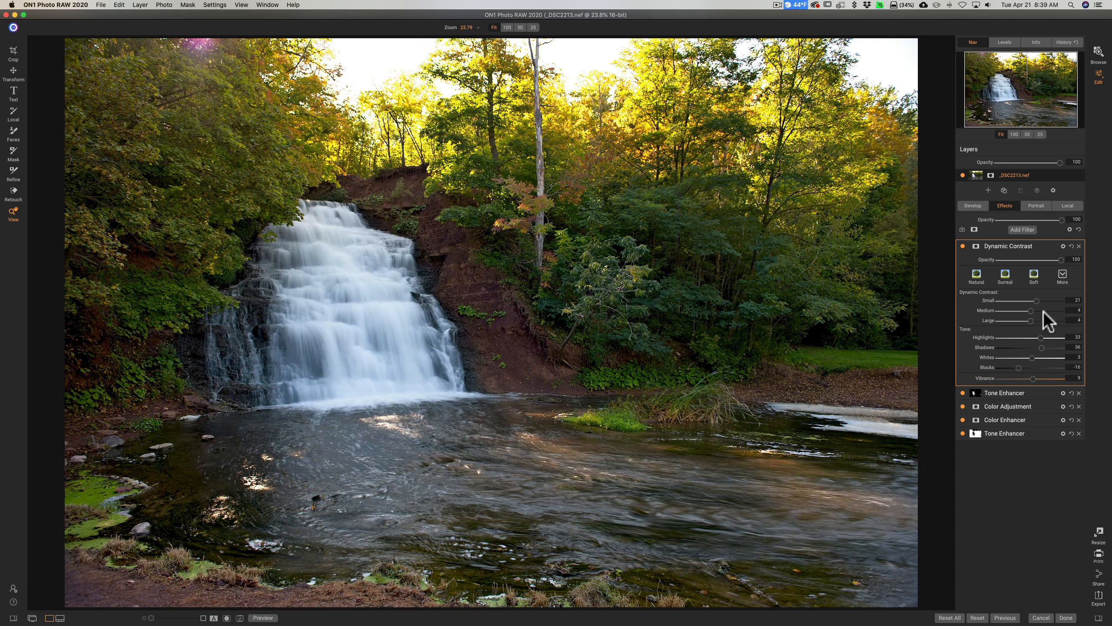
Step: Reduce the Dynamic Contrast filter's small detail to 11 and compare the edited photo with the original
{"action": "left_click", "coordinate": [1036, 300]}
{"action": "left_click_drag", "start_coordinate": [1037, 301], "coordinate": [1034, 301]}
{"action": "key", "text": "backslash"}
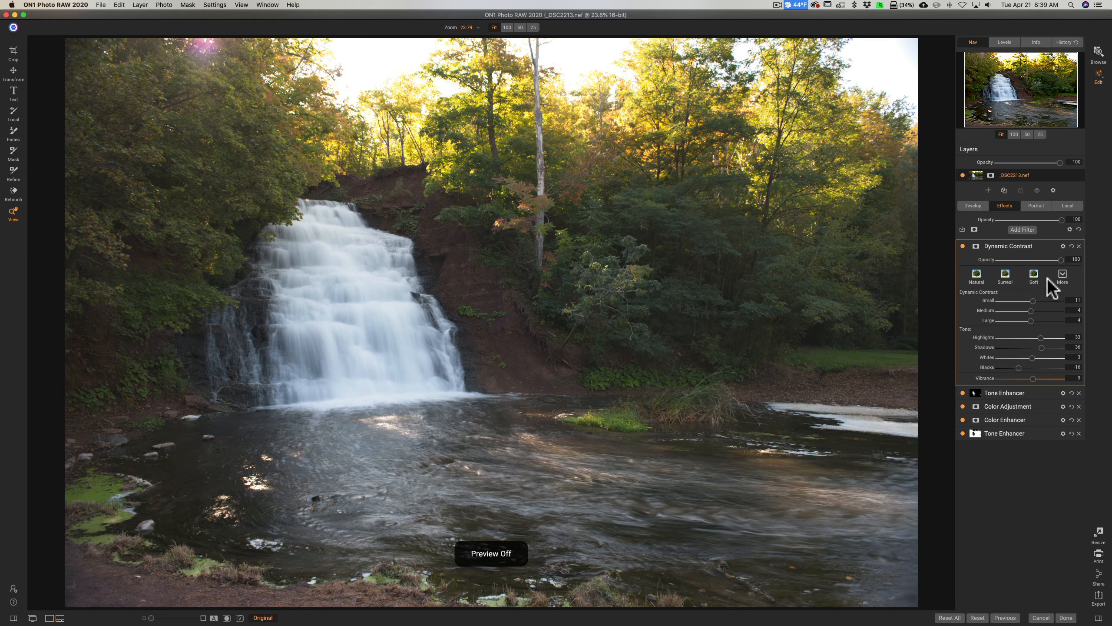
{"action": "key", "text": "backslash"}
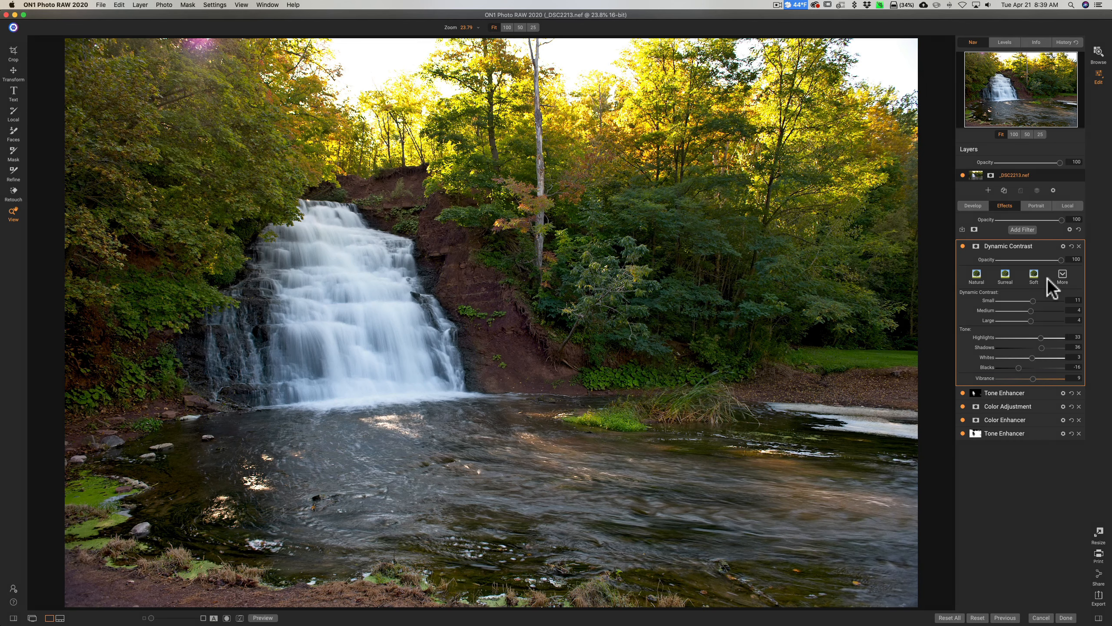